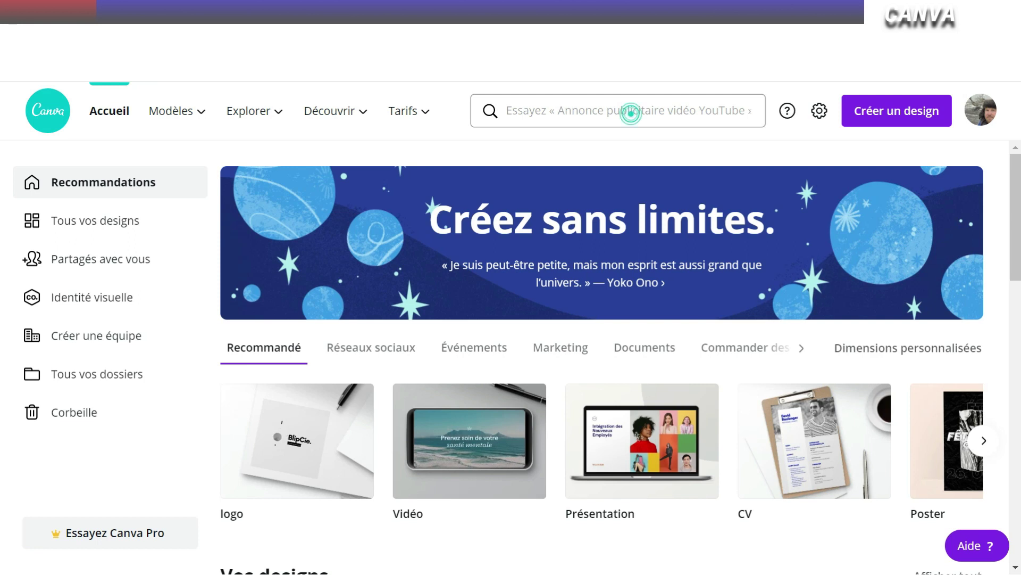
# - Search the templates for "logo animé" and open the suggested Logo animé 500 × 500 px category
pyautogui.click(630, 114)
pyautogui.write('lo')
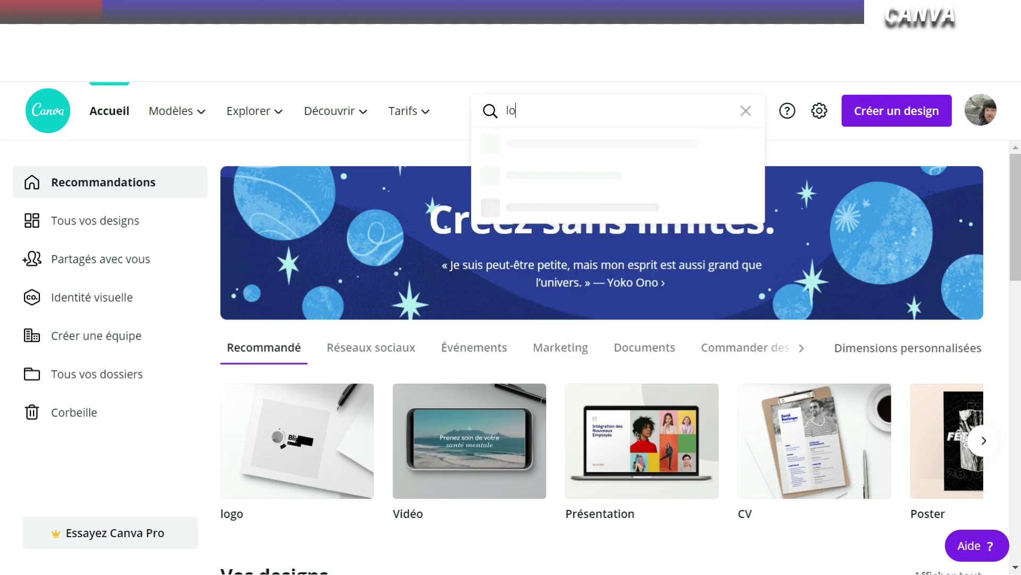
pyautogui.write('go anim')
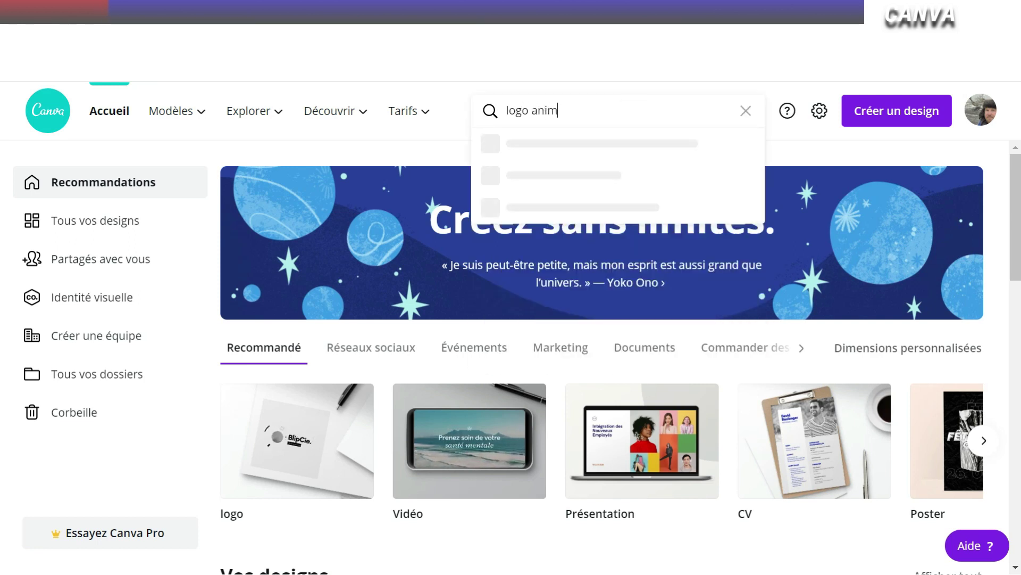
pyautogui.write('é')
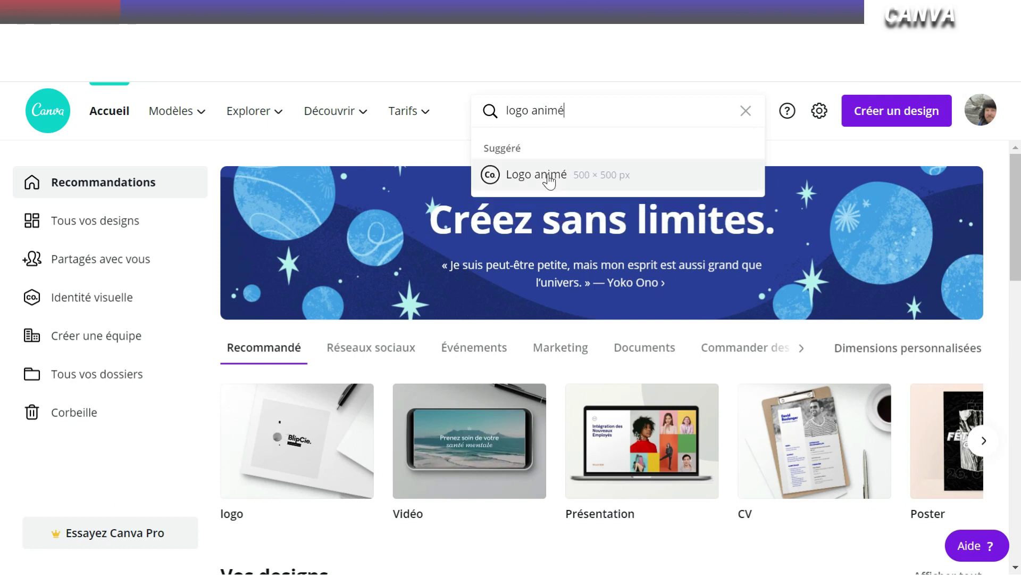
pyautogui.click(550, 182)
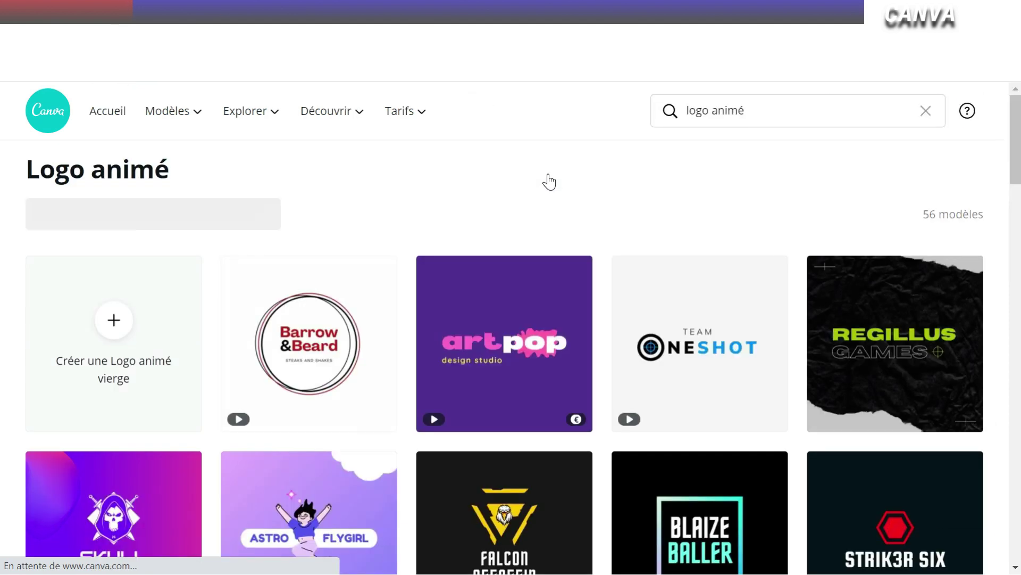
# - Browse the animated logo templates and open the free circular "Barrow & Beard" template for editing
pyautogui.moveTo(335, 353)
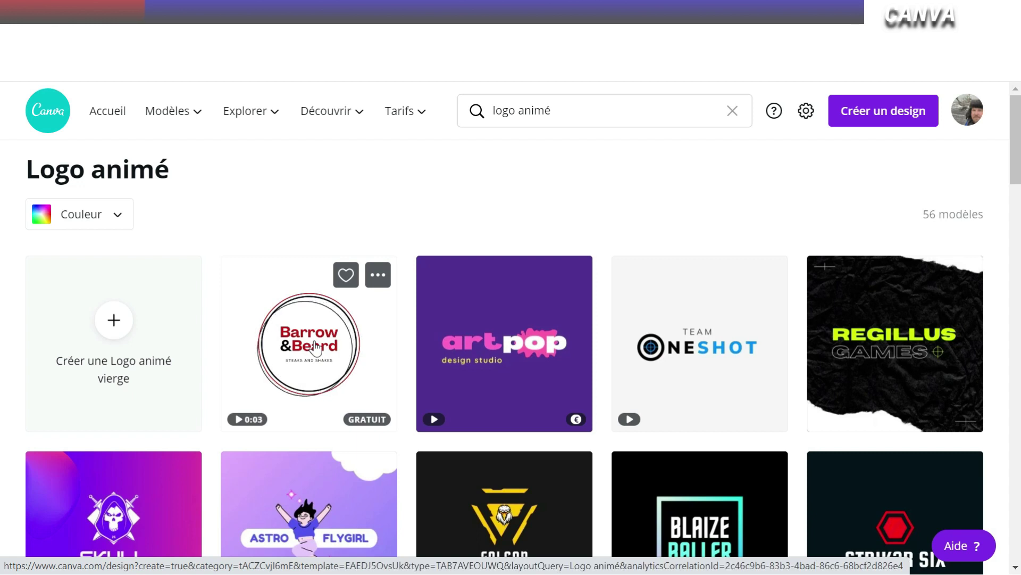
pyautogui.scroll(-3, 449, 354)
pyautogui.scroll(-15, 447, 356)
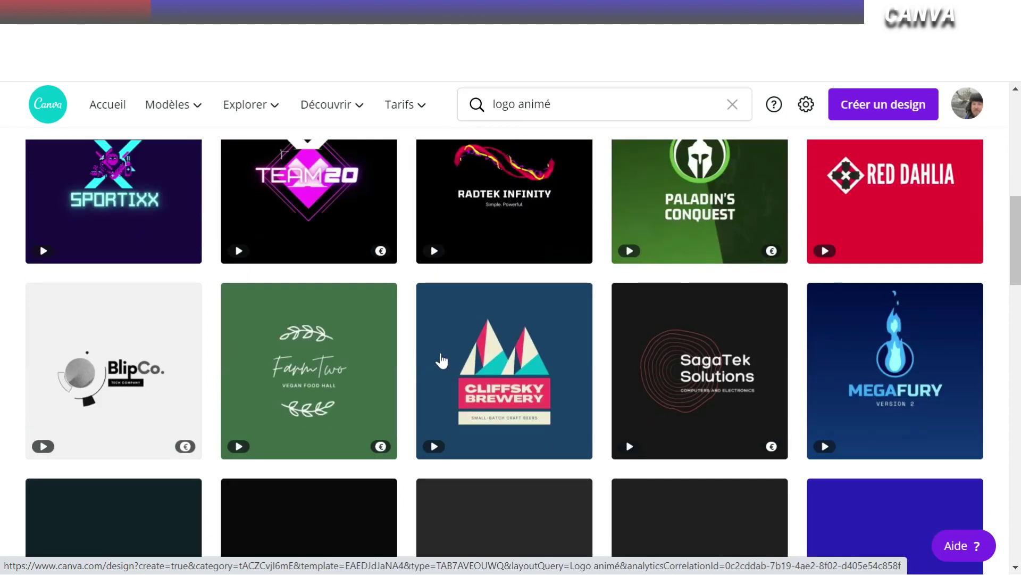
pyautogui.scroll(13, 434, 357)
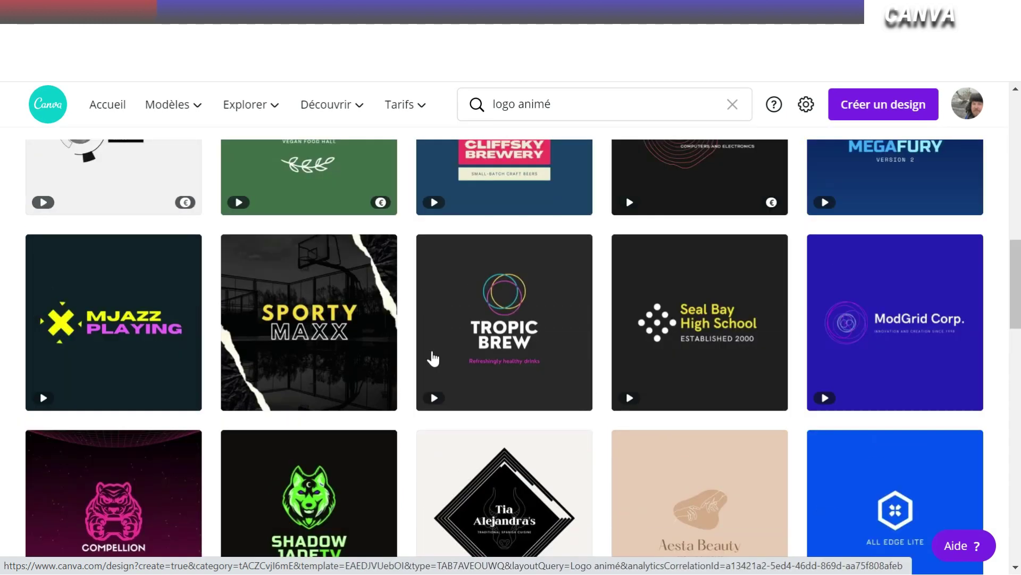
pyautogui.scroll(5, 431, 359)
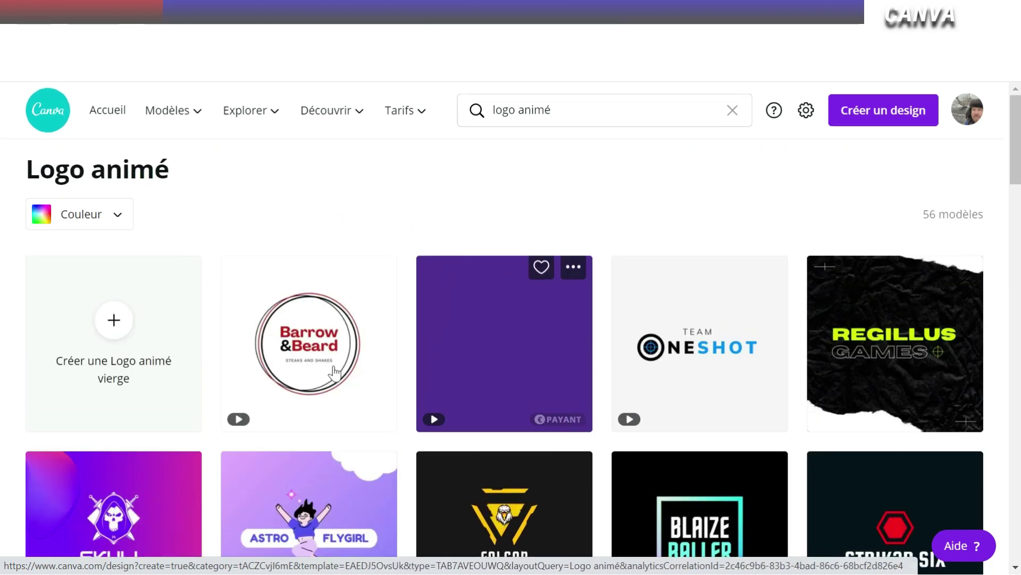
pyautogui.click(306, 343)
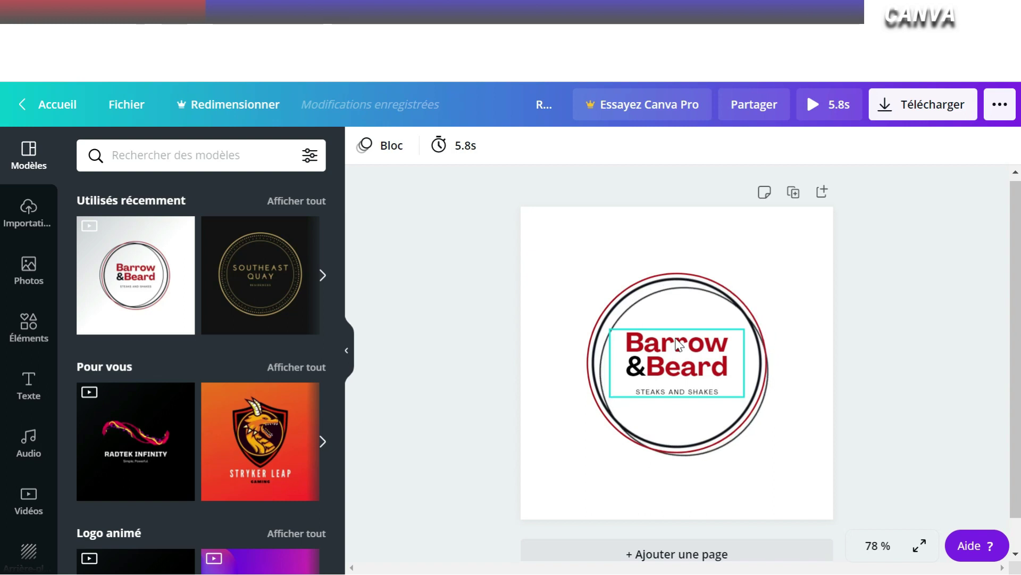
# - Look through the available fonts for the "Barrow" text line and set its font size to 34
pyautogui.doubleClick(679, 345)
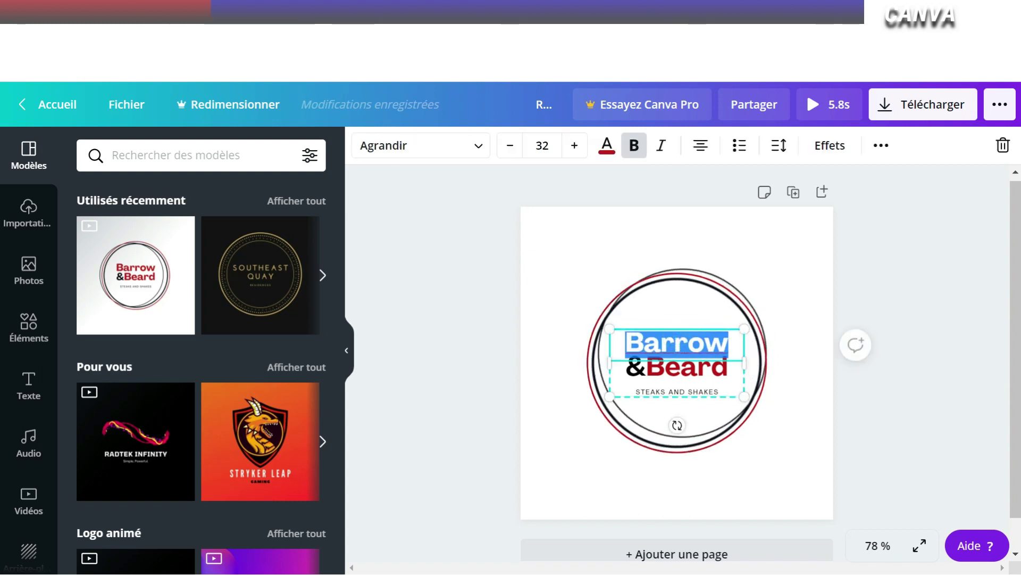
pyautogui.click(421, 145)
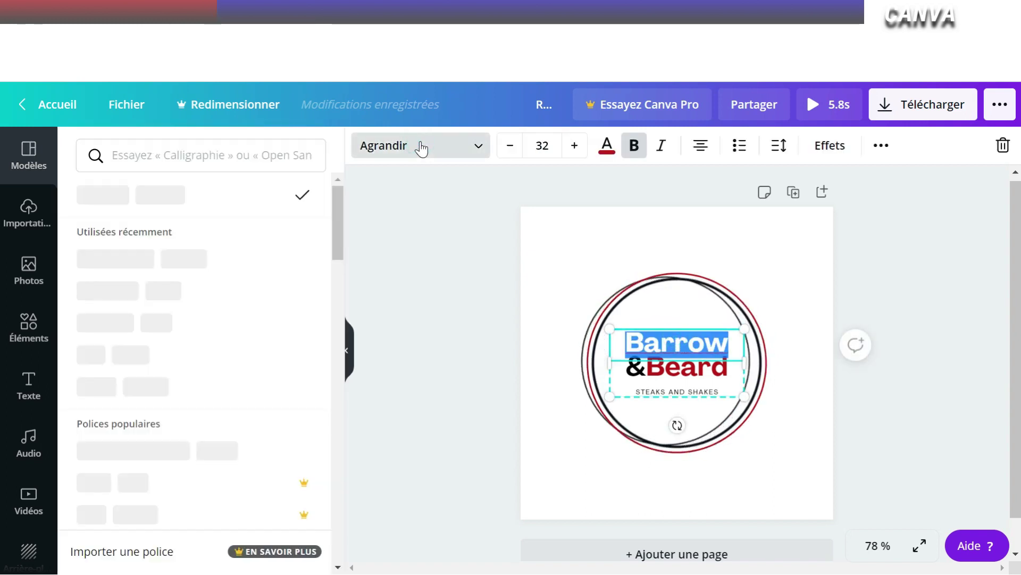
pyautogui.scroll(-7, 183, 365)
pyautogui.scroll(2, 186, 368)
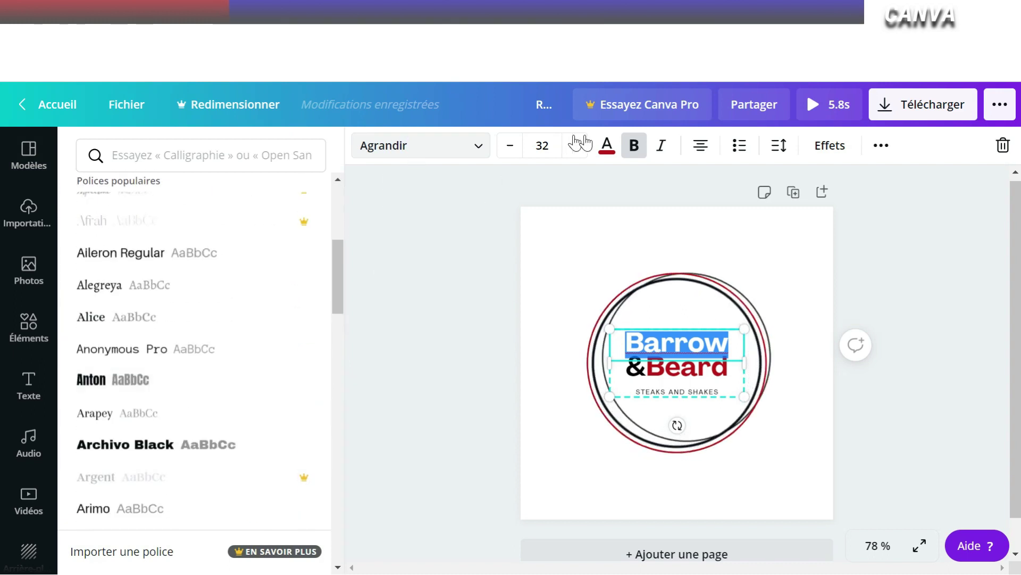
pyautogui.click(576, 149)
pyautogui.click(576, 149)
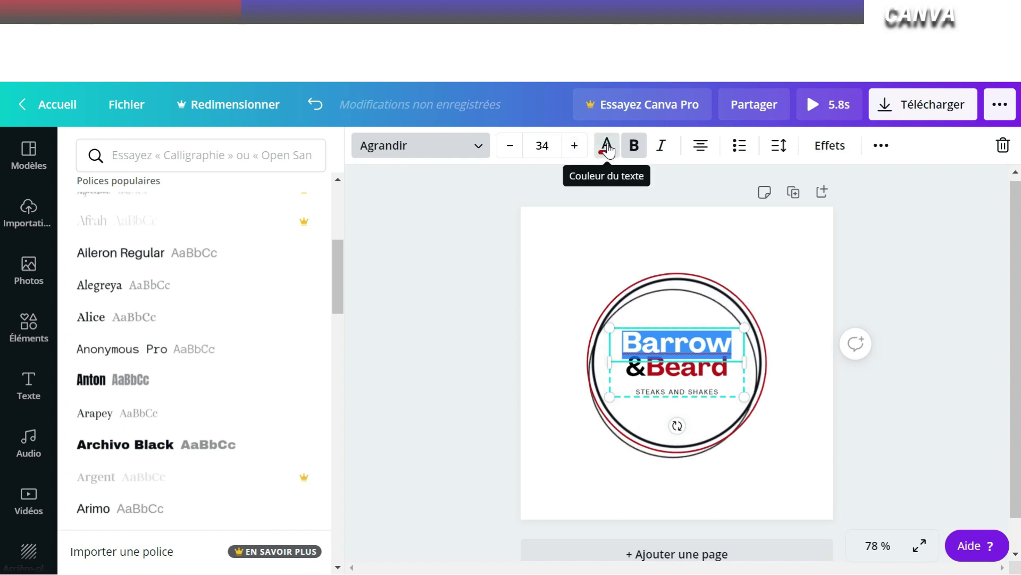
# - Replace the "Barrow" line in the logo with the text "LOGO"
pyautogui.click(608, 149)
pyautogui.click(699, 398)
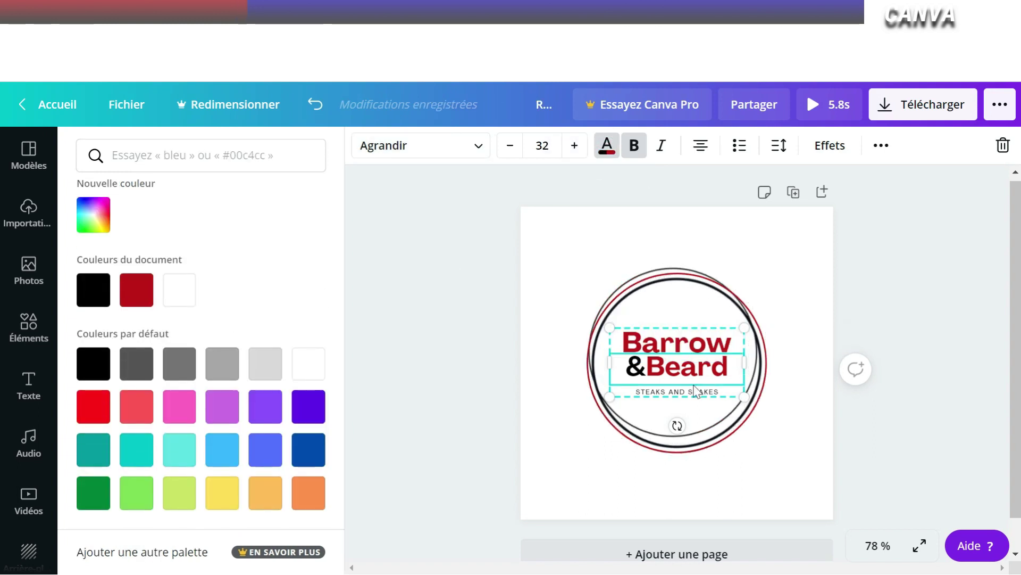
pyautogui.doubleClick(698, 349)
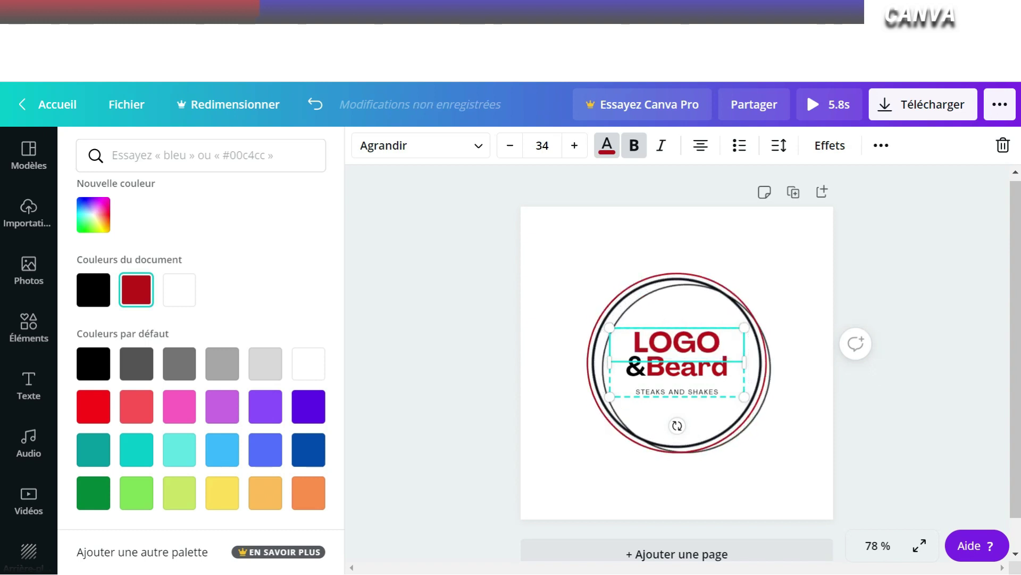
pyautogui.press('Escape')
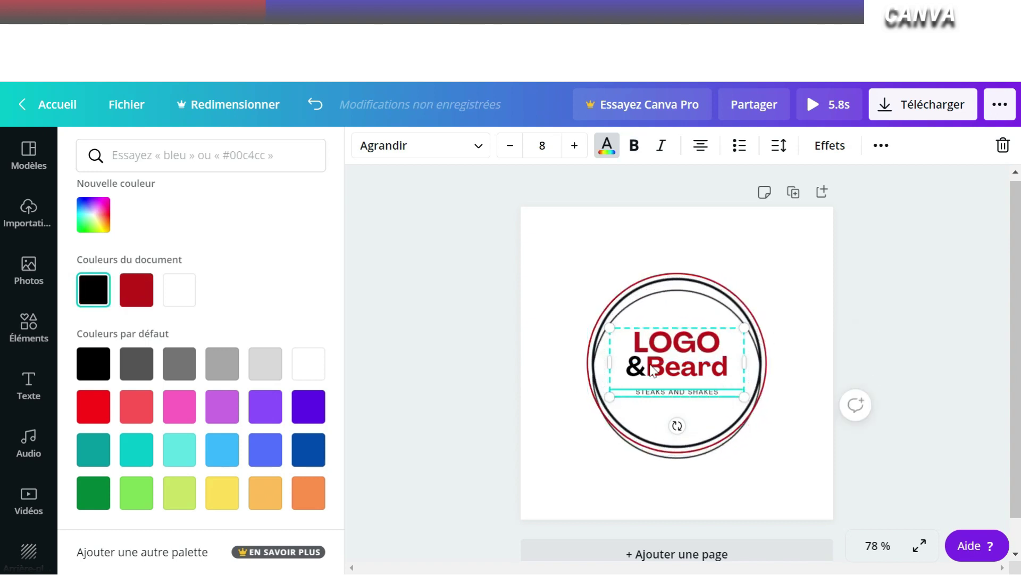
# - Add the free video-camera speech-bubble graphic from the recently used elements and place it, scaled down, over the circle's lower-right edge
pyautogui.click(31, 337)
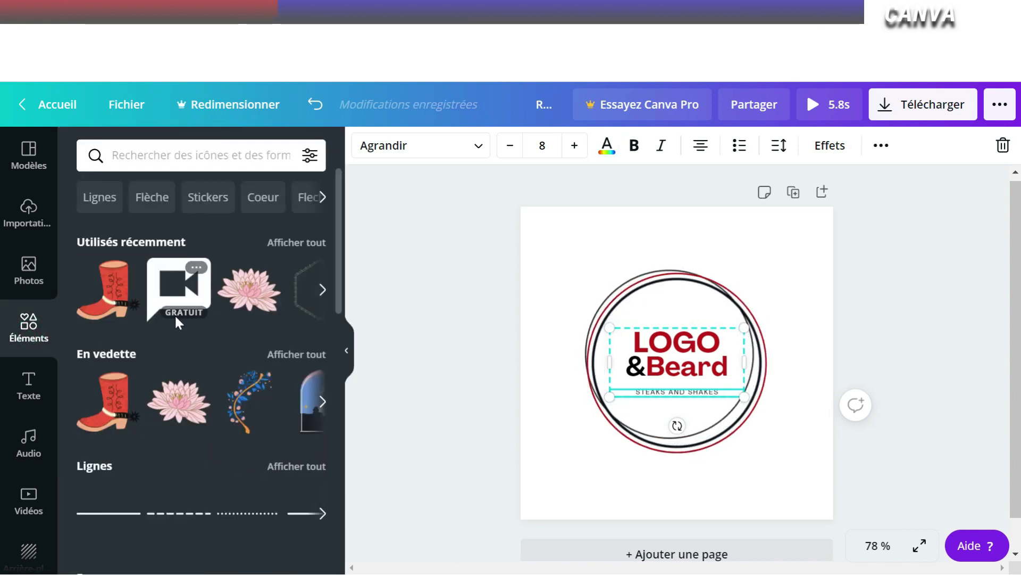
pyautogui.scroll(-10, 178, 321)
pyautogui.scroll(-3, 177, 322)
pyautogui.scroll(6, 178, 322)
pyautogui.scroll(5, 178, 322)
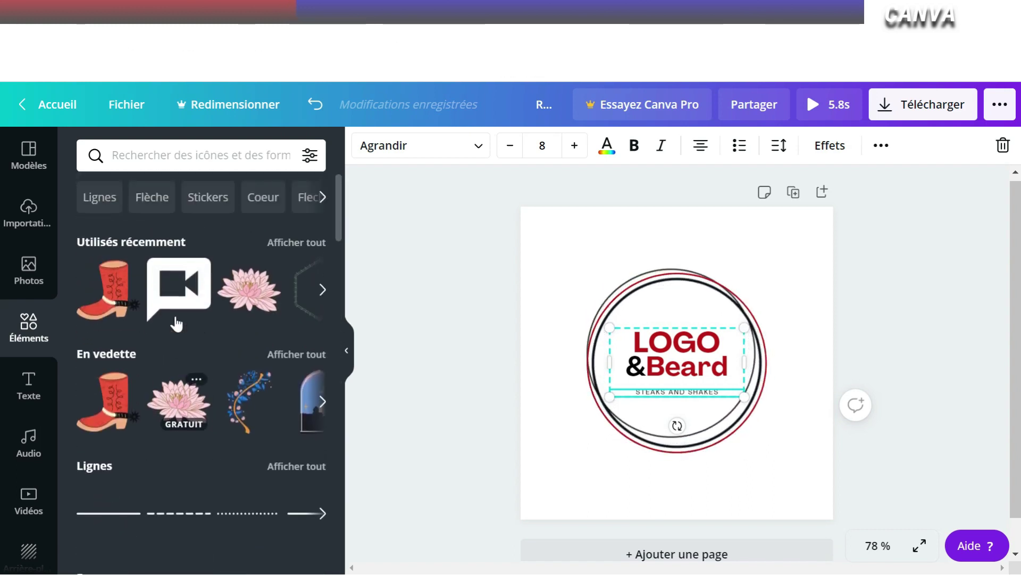
pyautogui.click(174, 285)
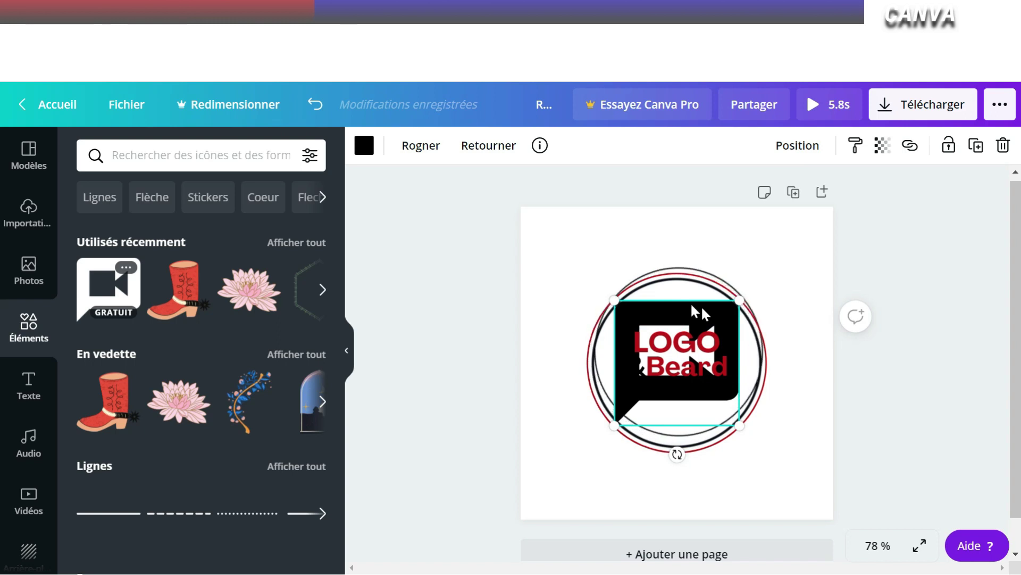
pyautogui.moveTo(692, 306); pyautogui.dragTo(752, 401)
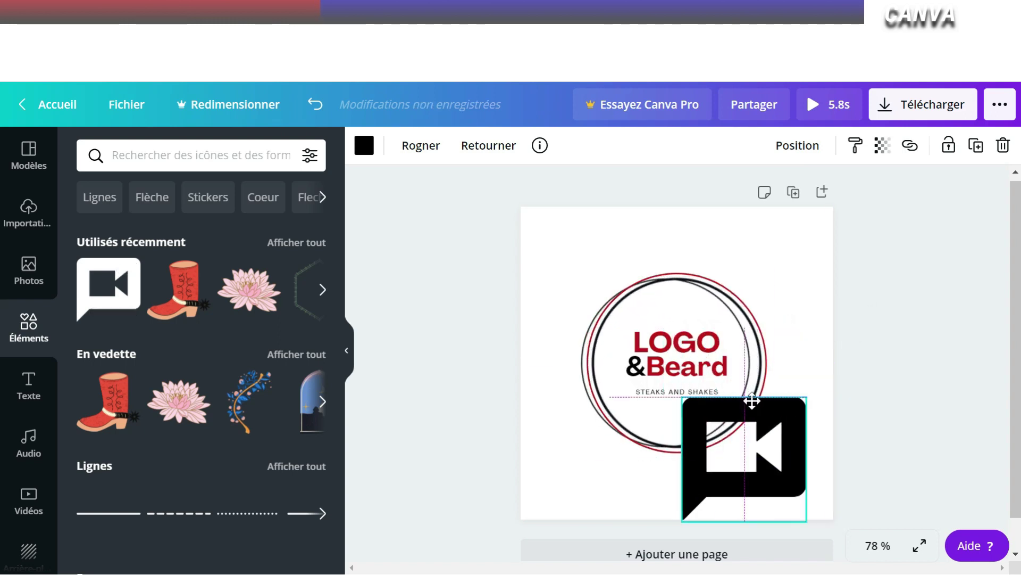
pyautogui.moveTo(683, 398); pyautogui.dragTo(814, 413)
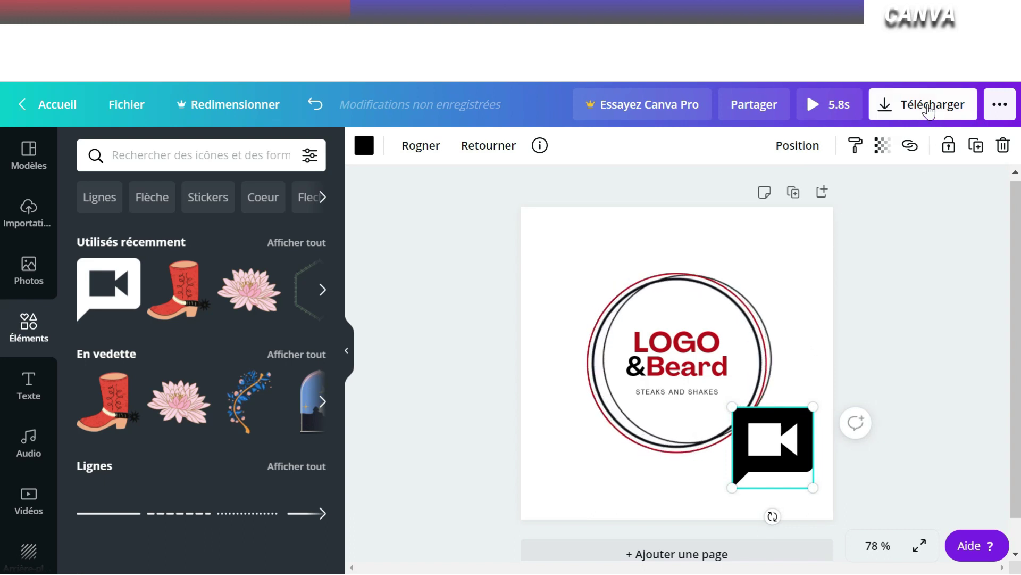
# - Download the animated logo as an MP4 video
pyautogui.click(907, 107)
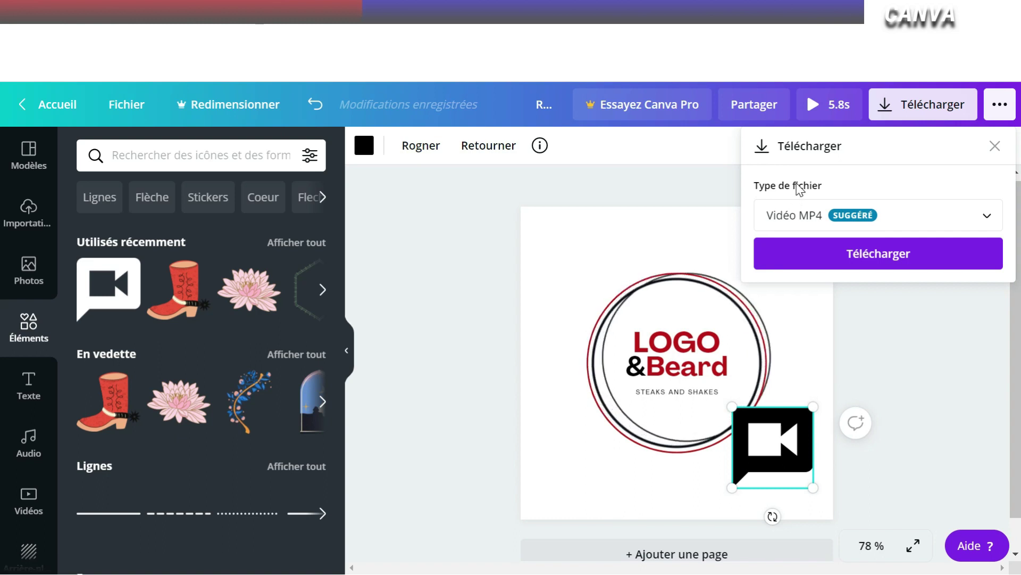
pyautogui.click(833, 257)
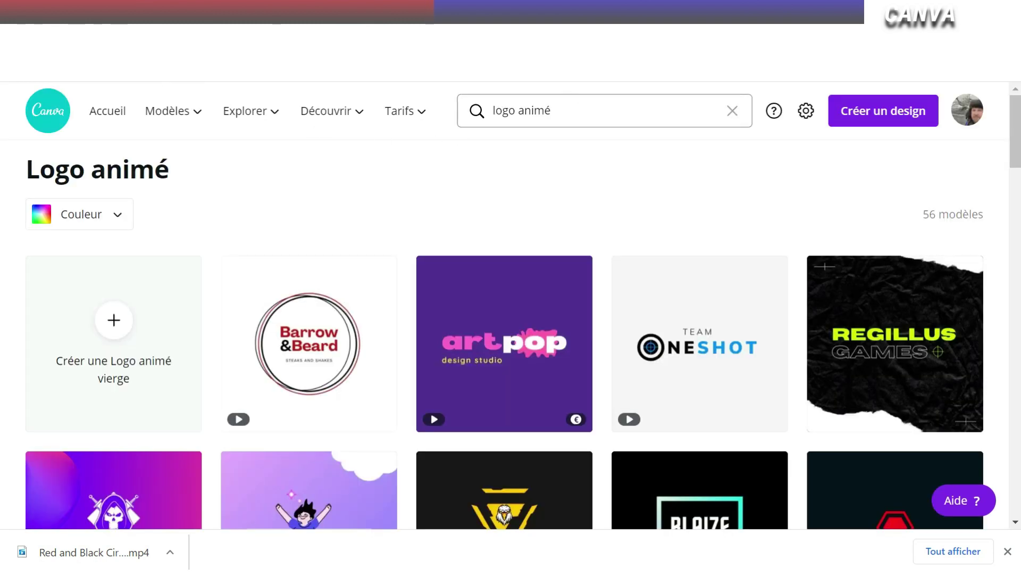
# - Search the templates for "intro" and open the suggested Intro YouTube category
pyautogui.click(571, 102)
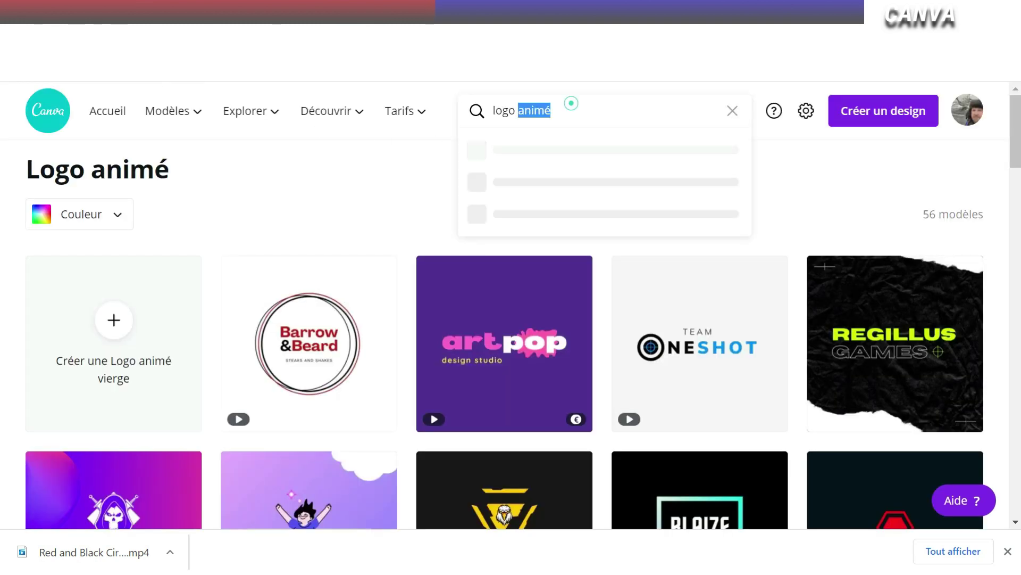
pyautogui.write('intro')
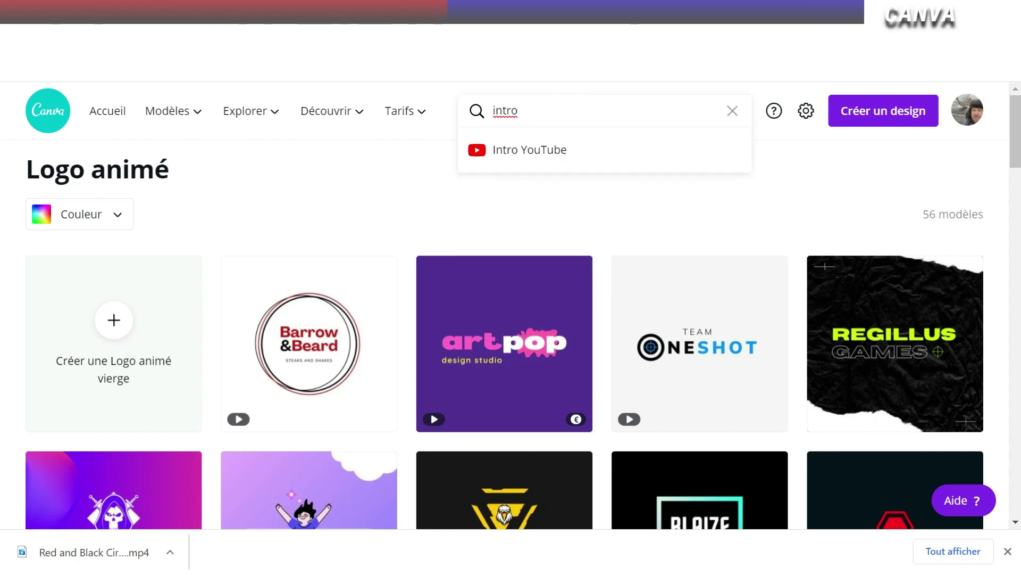
pyautogui.click(528, 154)
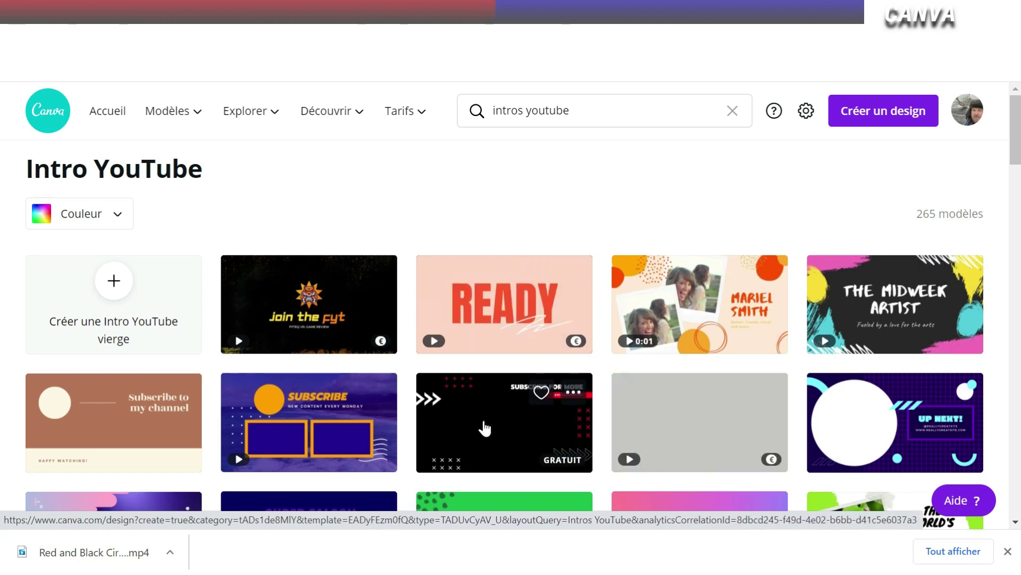
# - Open the "SUPER FALCON" YouTube intro template and play its background video
pyautogui.scroll(-6, 484, 425)
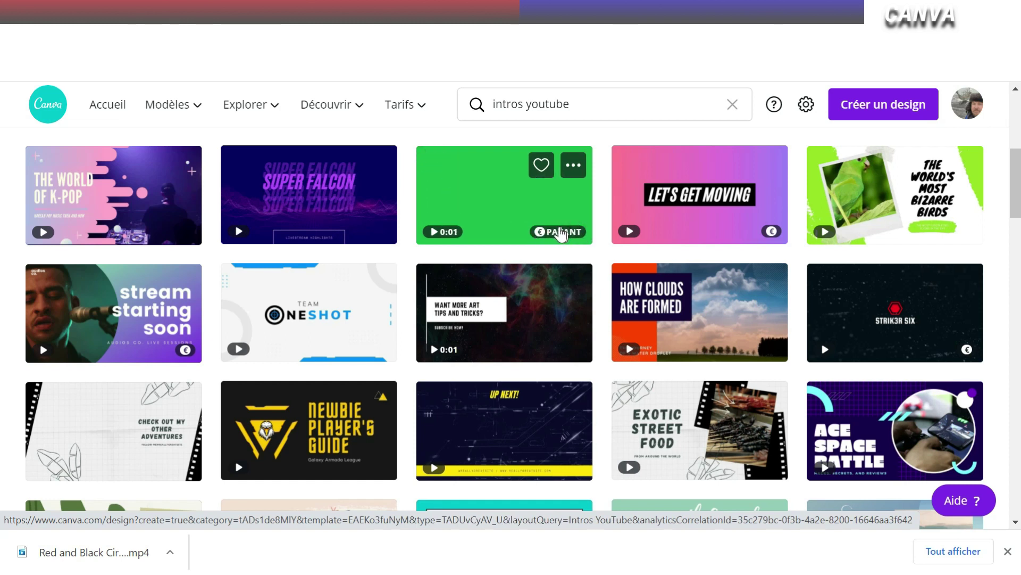
pyautogui.click(310, 205)
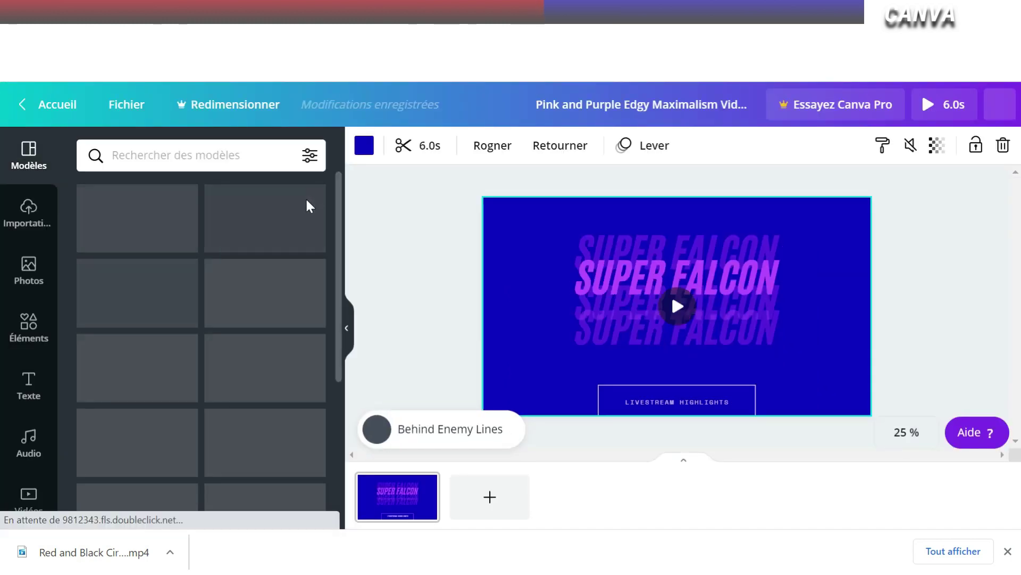
pyautogui.click(678, 307)
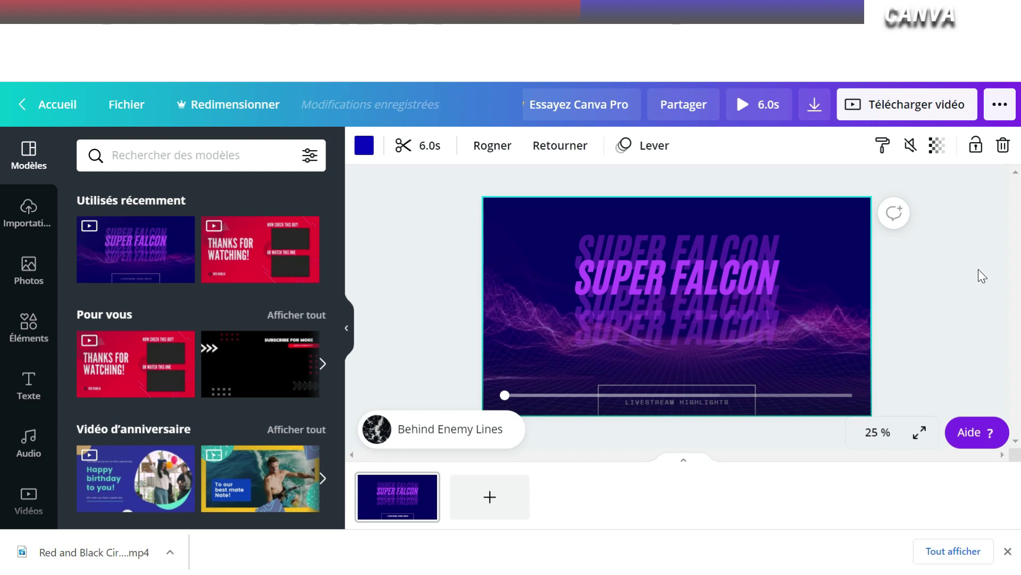
pyautogui.click(928, 296)
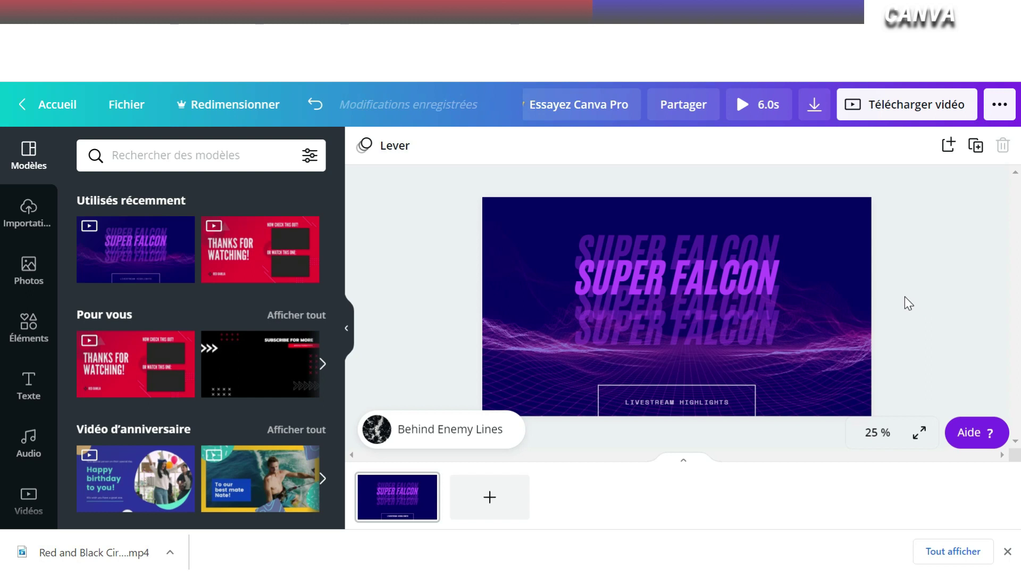
# - Replace all the stacked "SUPER FALCON" title lines with the text "INTRO"
pyautogui.click(712, 274)
pyautogui.click(713, 274)
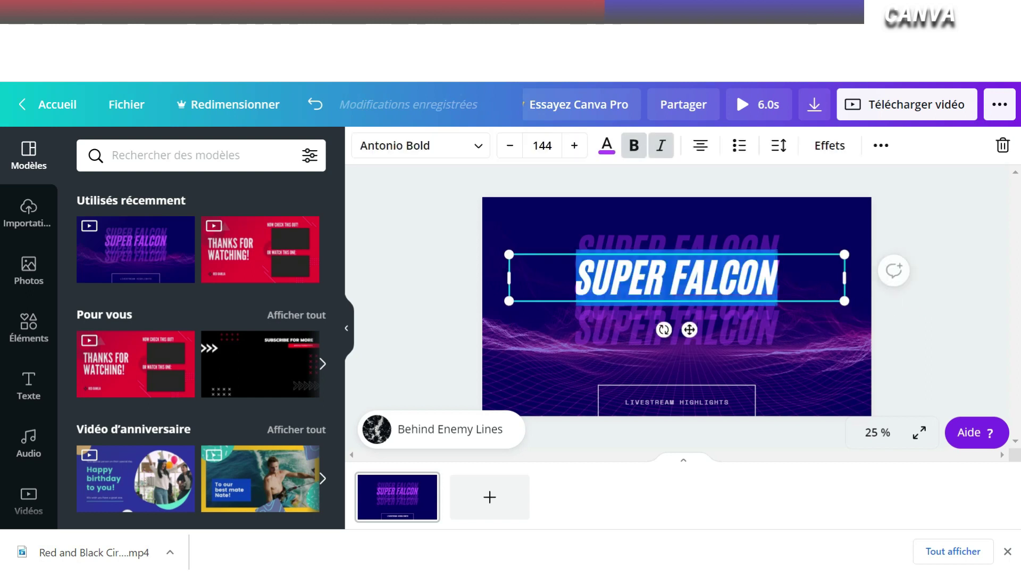
pyautogui.write('INTRO')
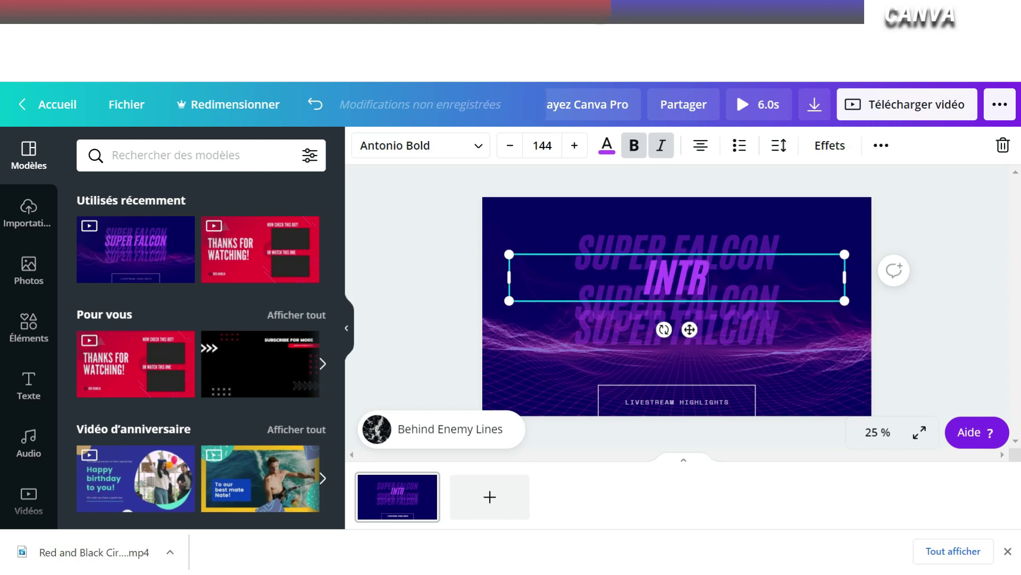
pyautogui.moveTo(762, 250); pyautogui.dragTo(749, 341)
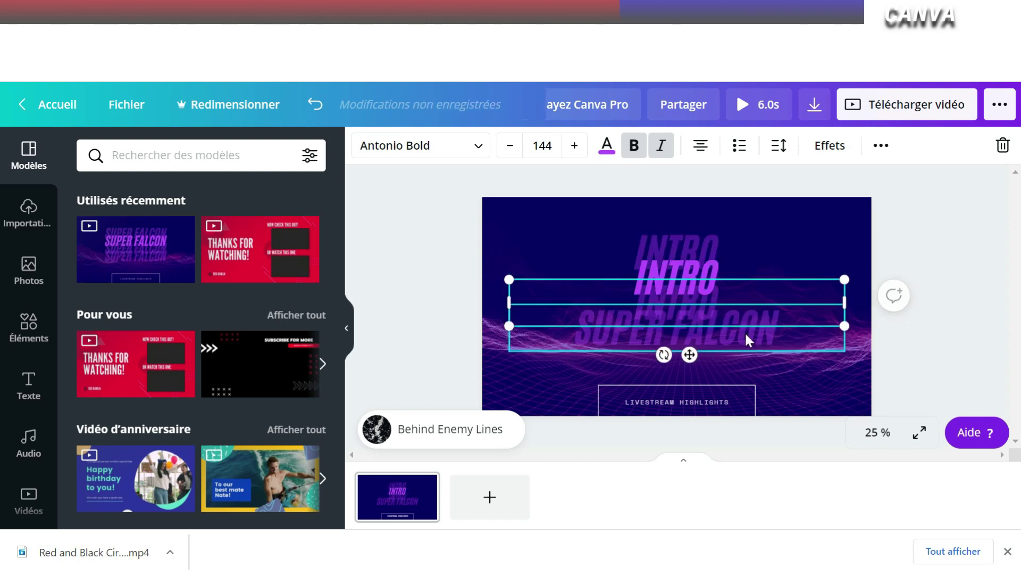
pyautogui.click(923, 238)
# - Change the background video's colour to the orange swatch from the default colours
pyautogui.click(495, 214)
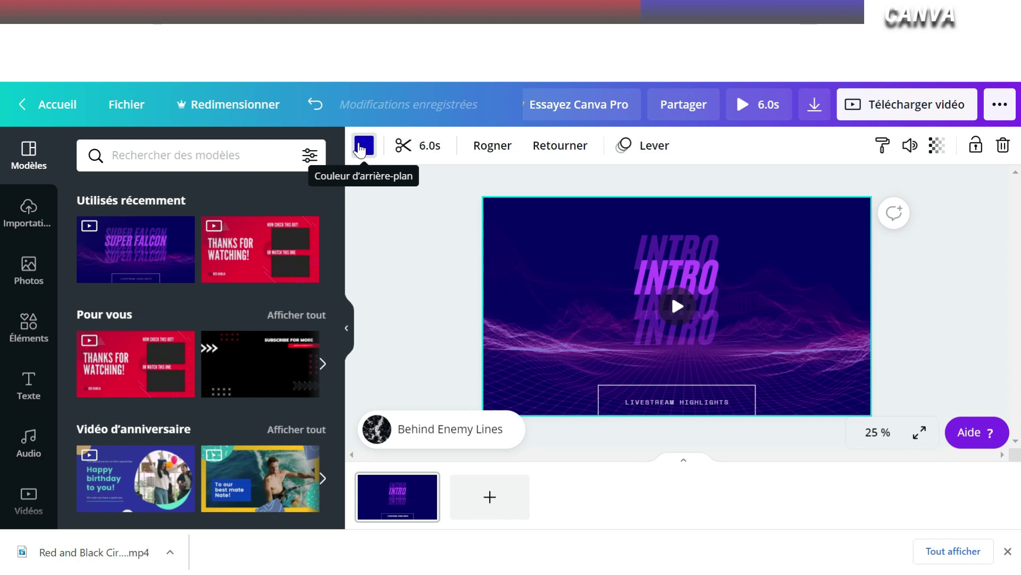
pyautogui.click(364, 146)
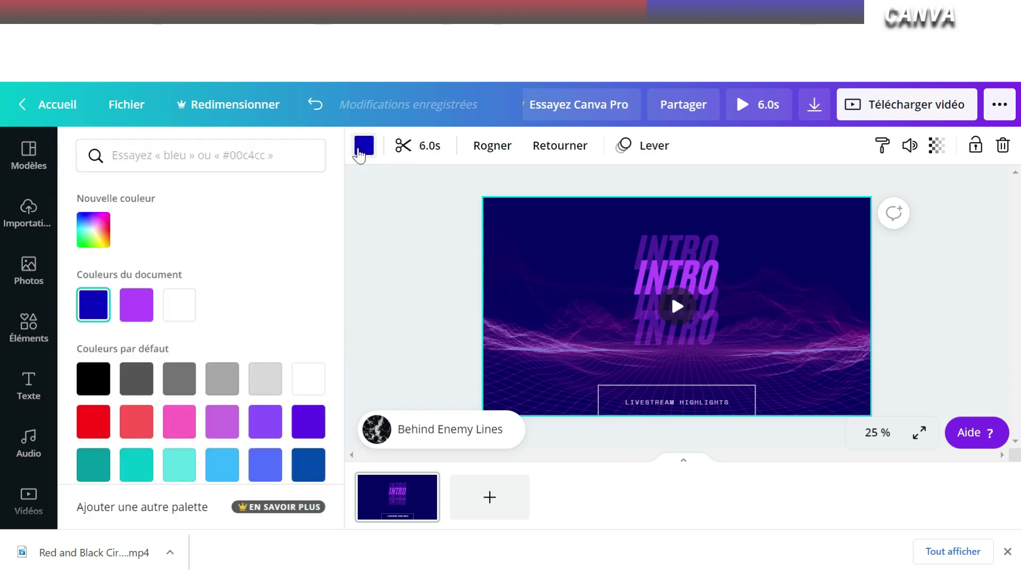
pyautogui.scroll(-1, 228, 420)
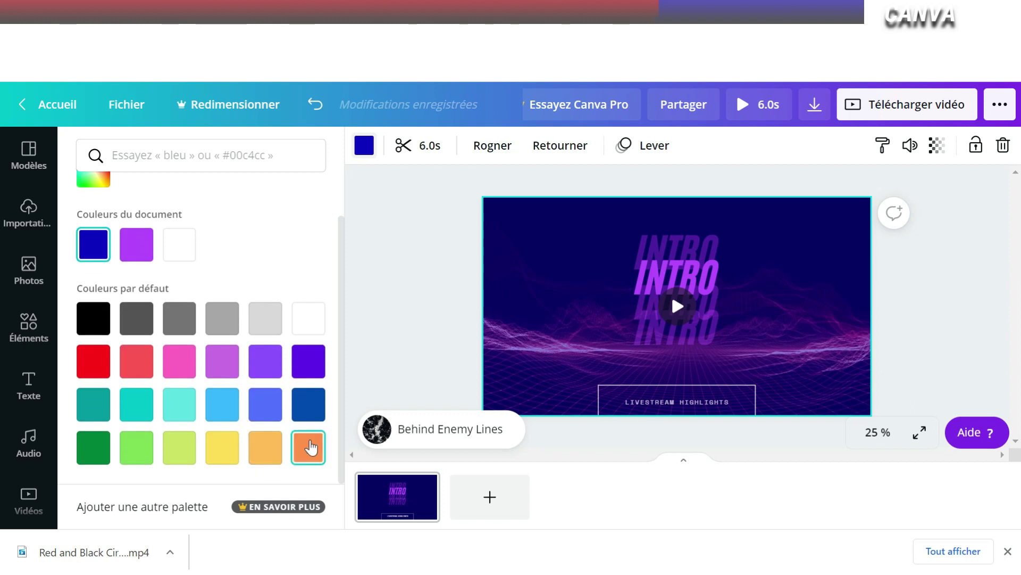
pyautogui.click(309, 447)
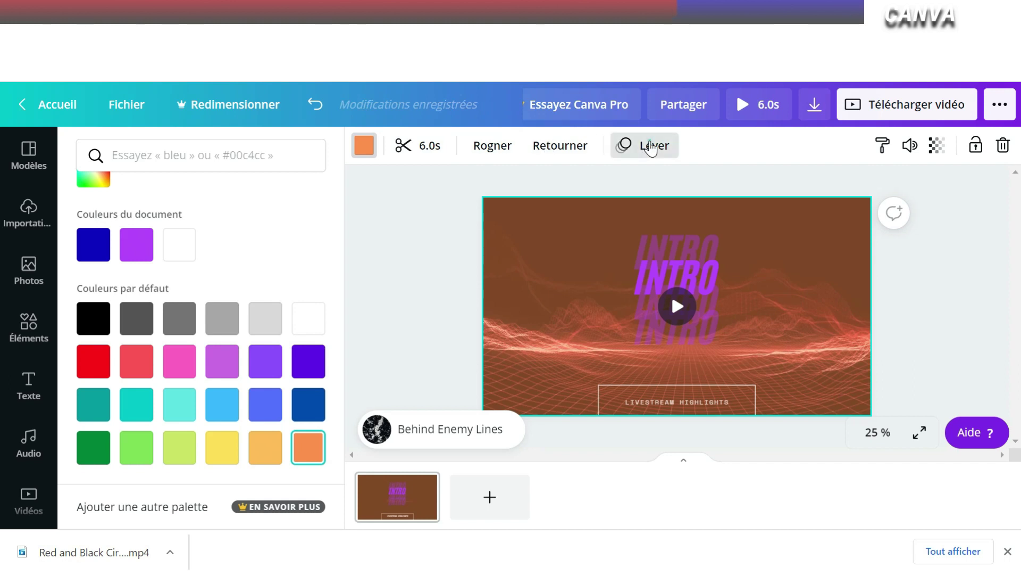
# - Try the Balayage and Fondu animations on the intro and apply the Bloc animation
pyautogui.click(650, 147)
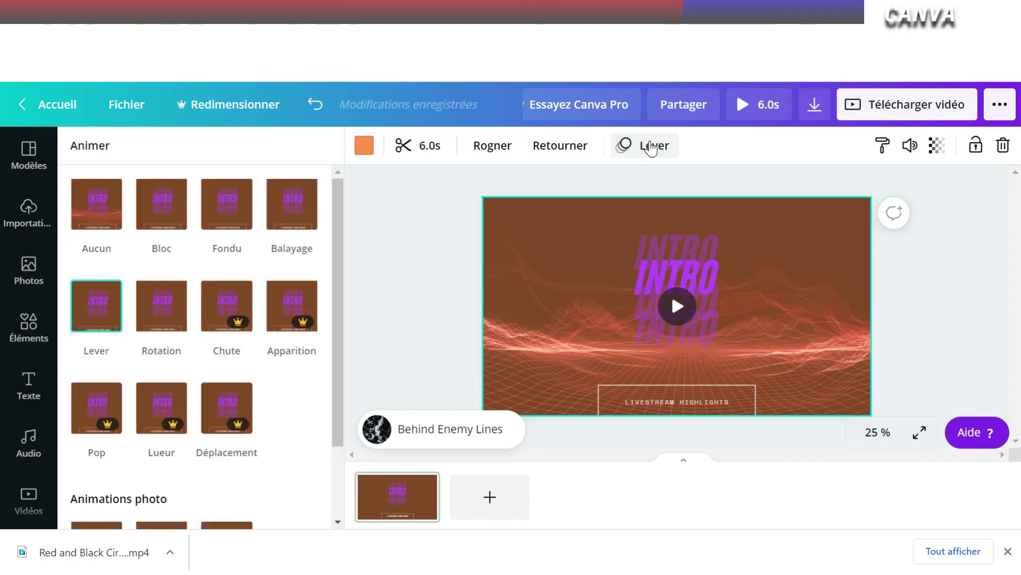
pyautogui.click(301, 206)
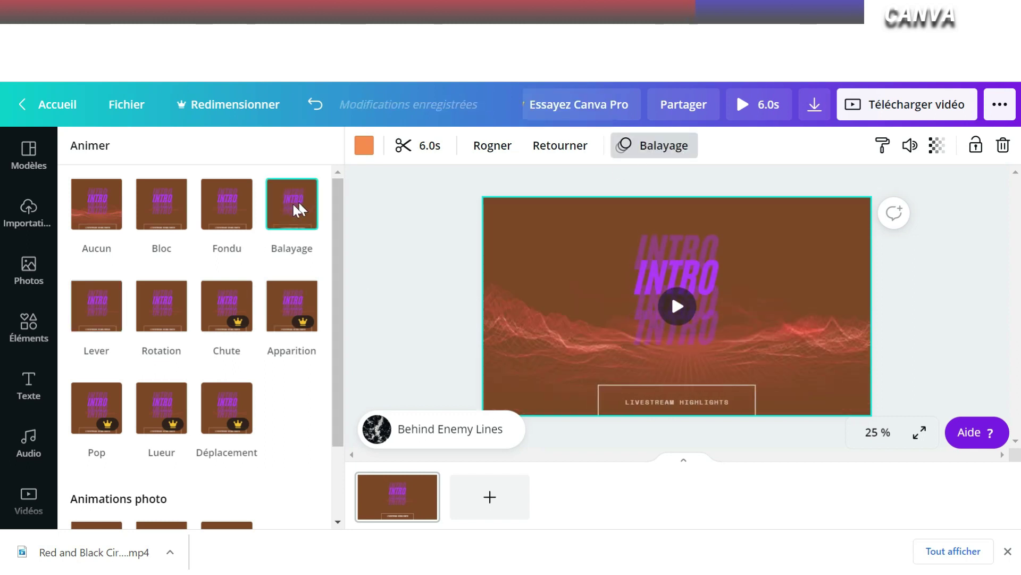
pyautogui.click(222, 220)
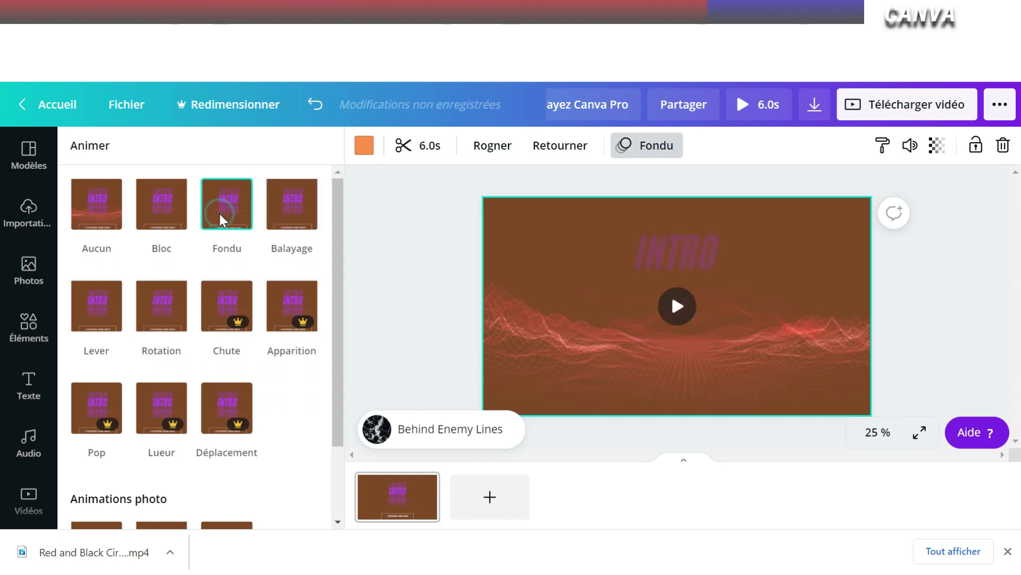
pyautogui.click(164, 219)
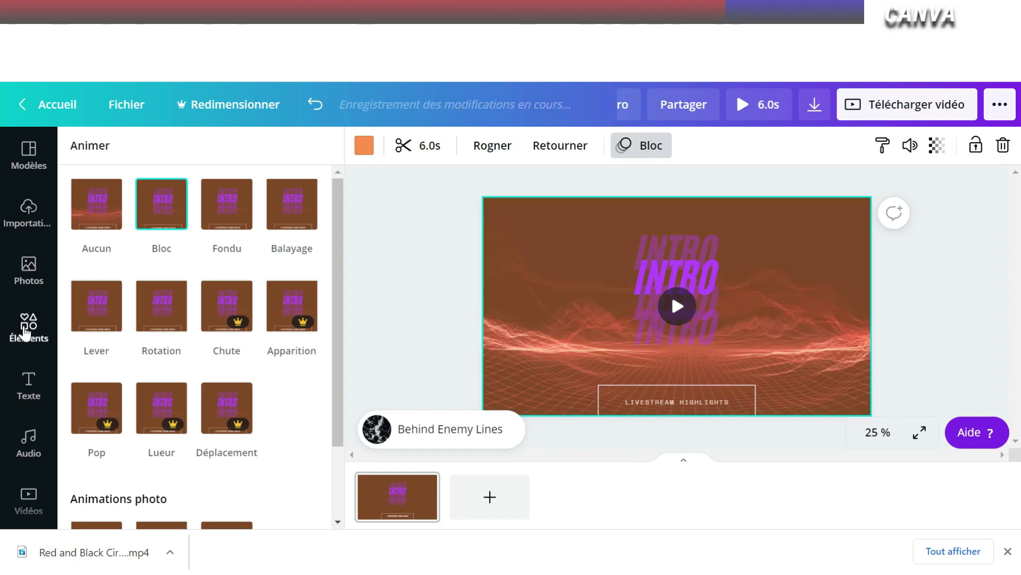
# - Add a title text box and place it between the INTRO lines and the "LIVESTREAM HIGHLIGHTS" box
pyautogui.click(27, 380)
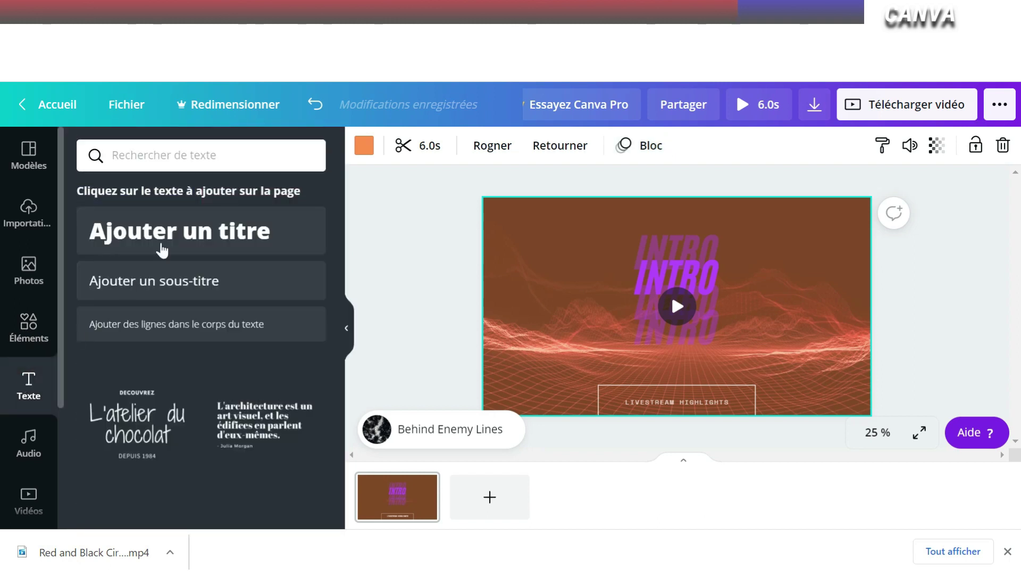
pyautogui.click(171, 232)
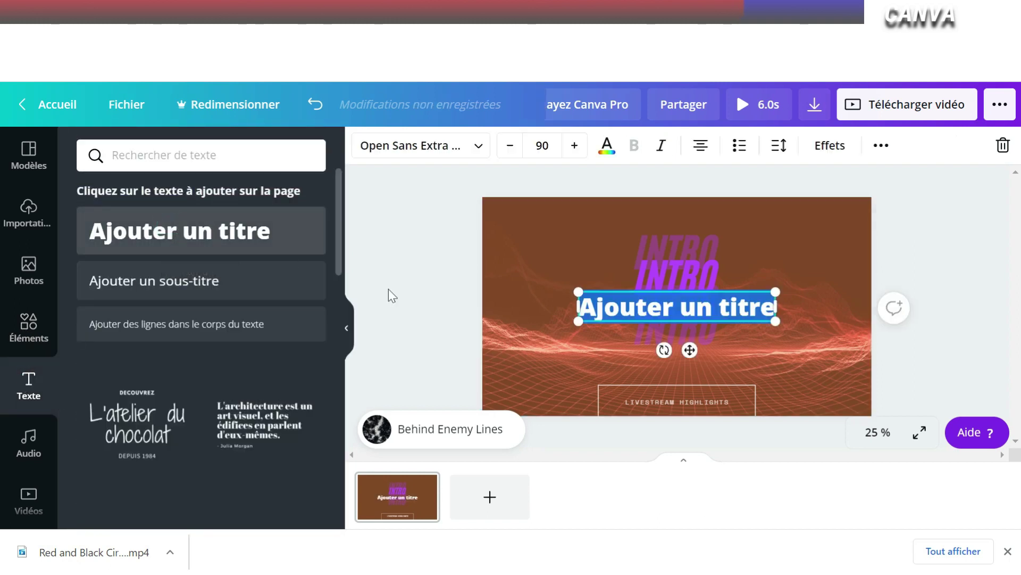
pyautogui.moveTo(594, 306); pyautogui.dragTo(528, 375)
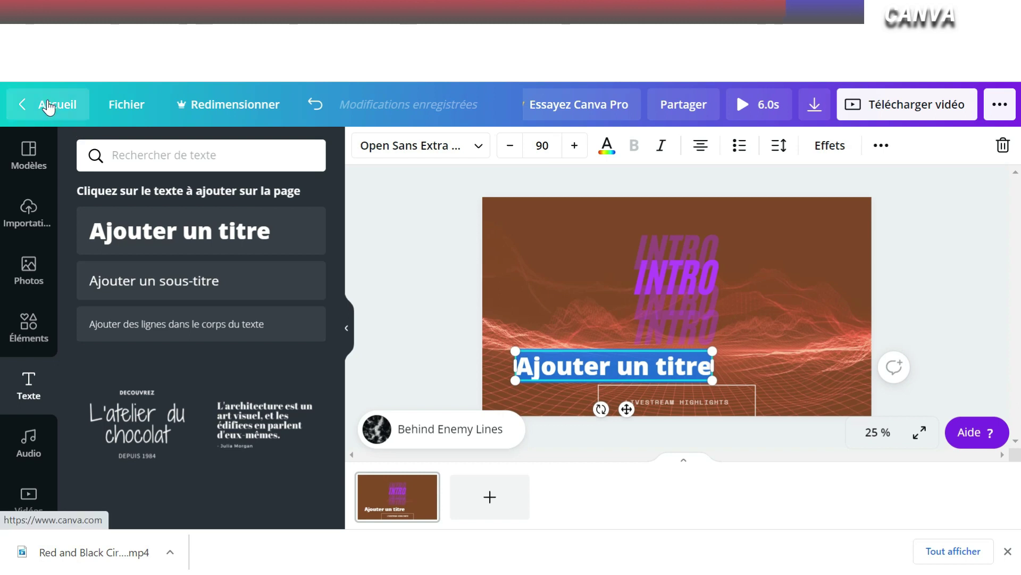
# - Leave the intro design and open the Canva Pro pricing page to review the plan's offer
pyautogui.click(48, 107)
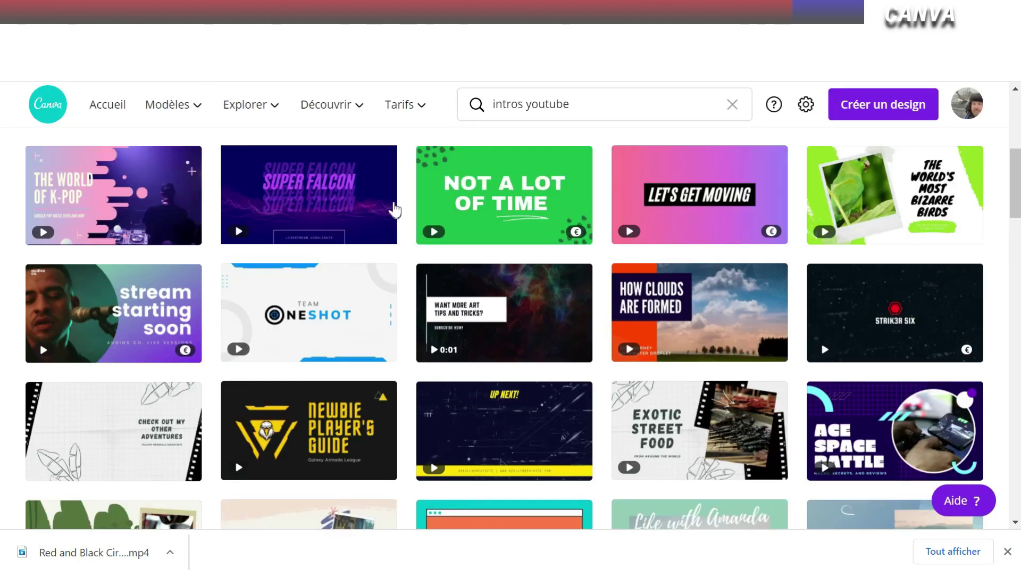
pyautogui.moveTo(412, 113)
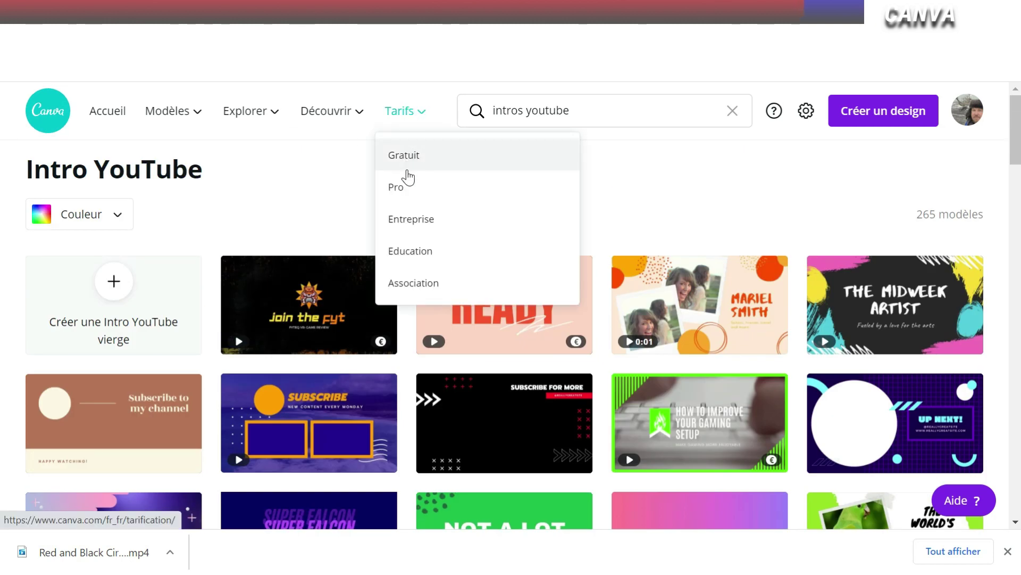
pyautogui.click(406, 188)
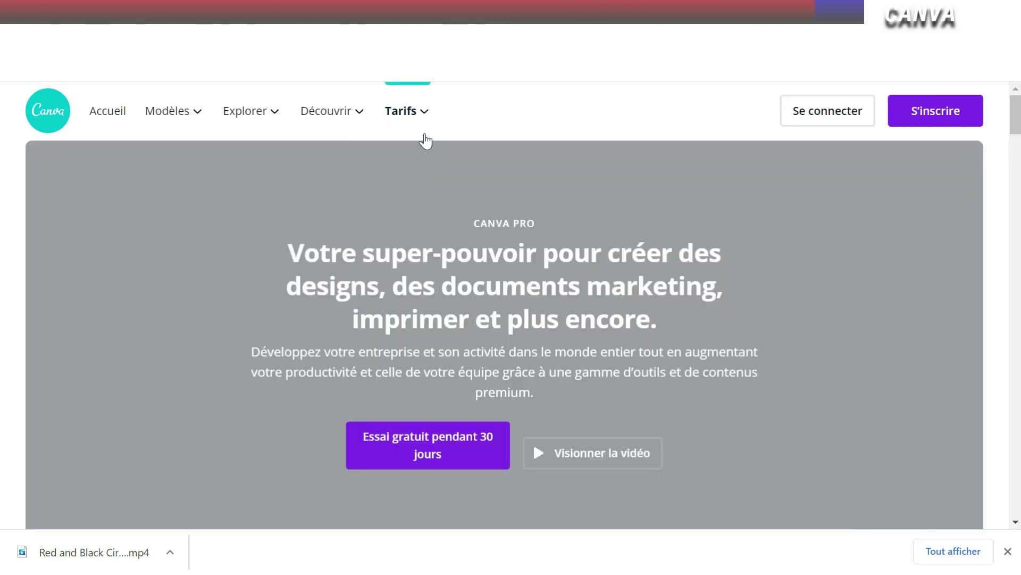
pyautogui.moveTo(414, 114)
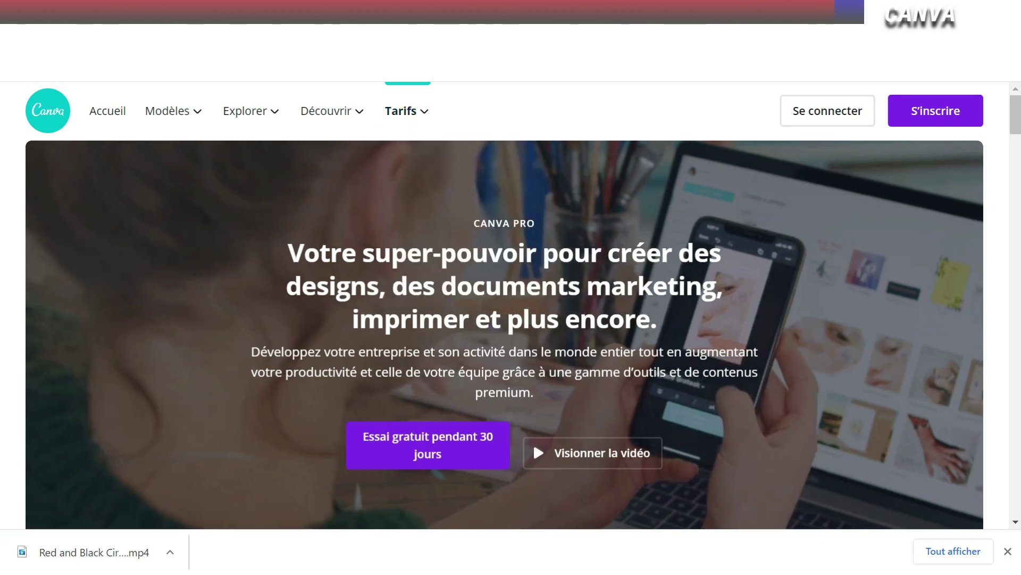
pyautogui.scroll(-10, 556, 307)
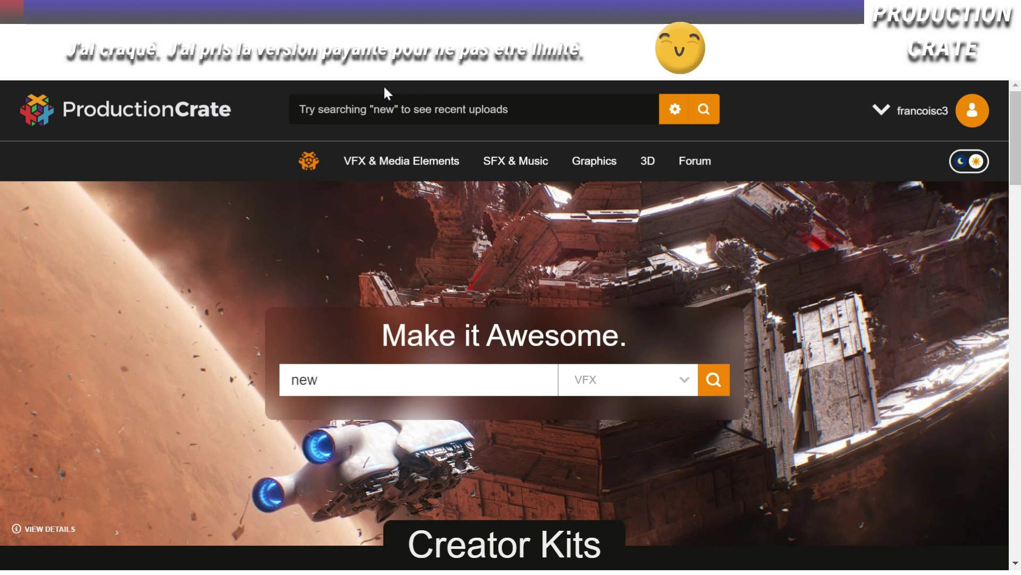
# - Switch to the ProductionCrate site and examine its VFX, sound and music, graphics and 3D asset categories
pyautogui.moveTo(374, 163)
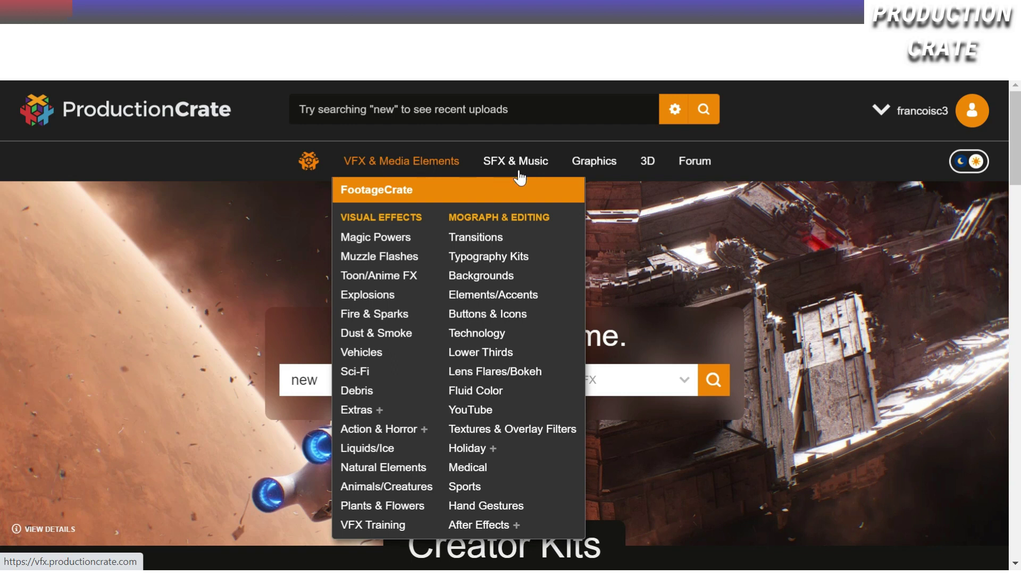
pyautogui.moveTo(525, 165)
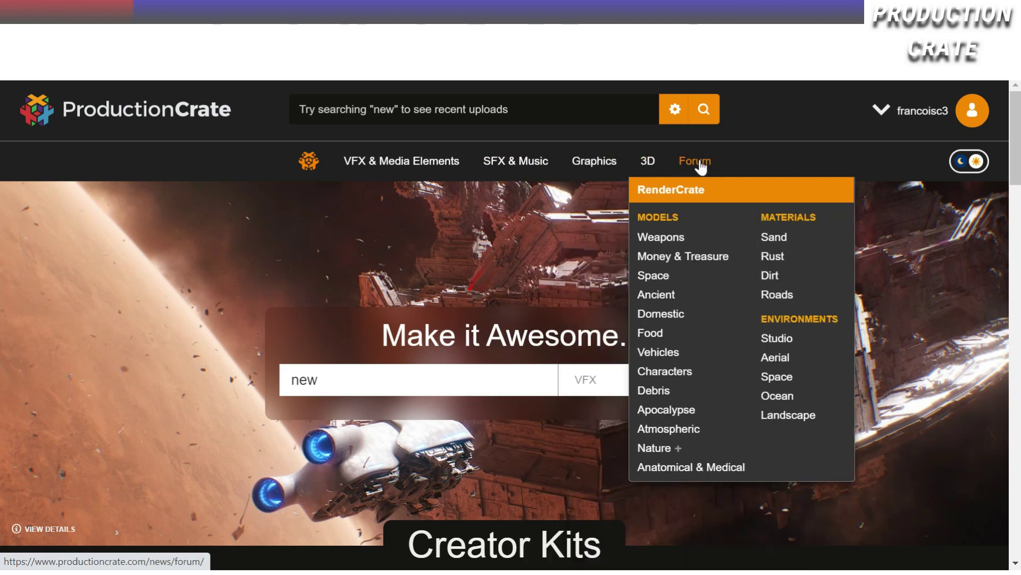
pyautogui.moveTo(590, 164)
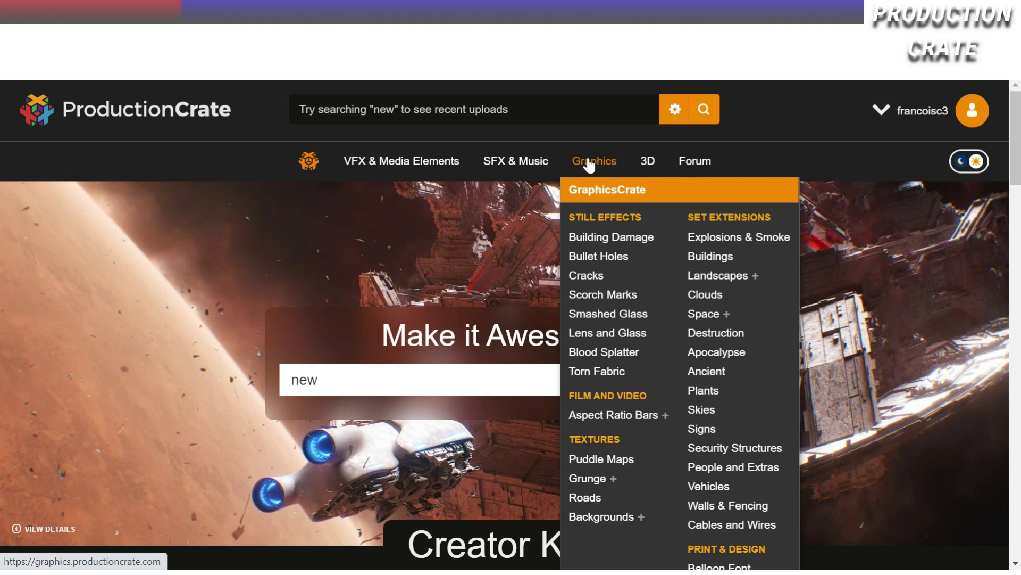
pyautogui.moveTo(647, 166)
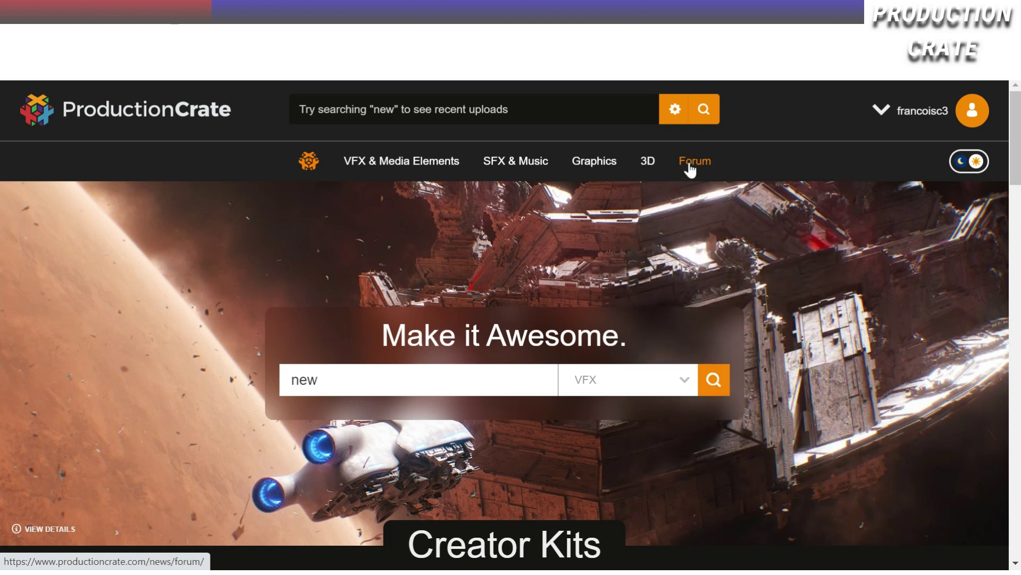
# - Open the Sci-Fi video effects category and its Spaceship collection
pyautogui.moveTo(392, 159)
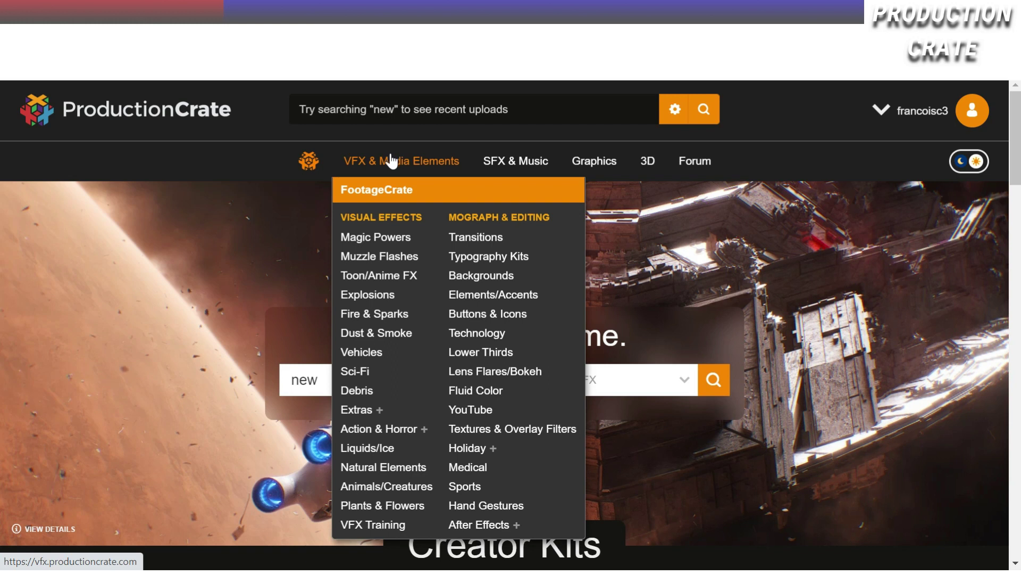
pyautogui.click(362, 374)
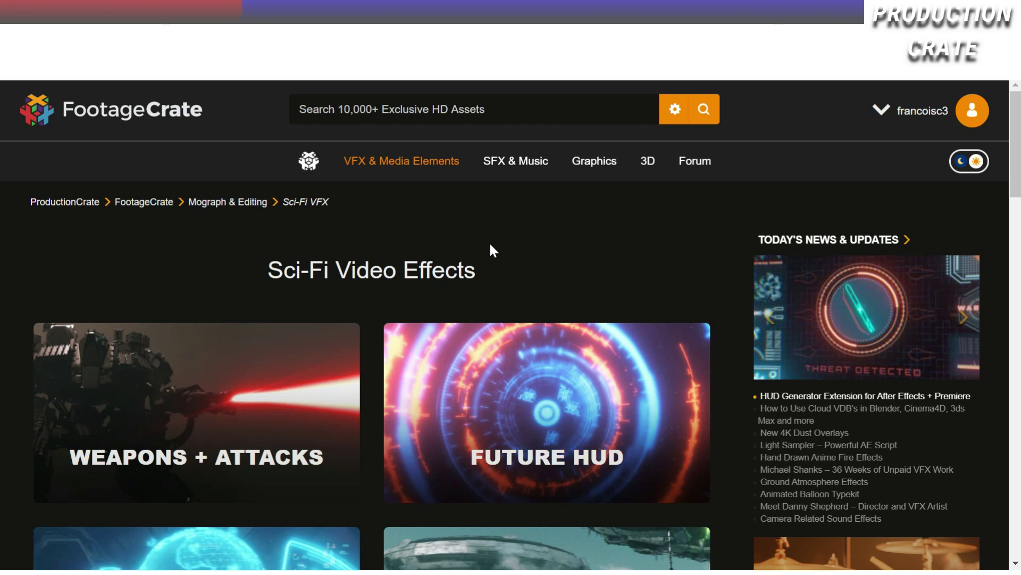
pyautogui.scroll(-3, 490, 244)
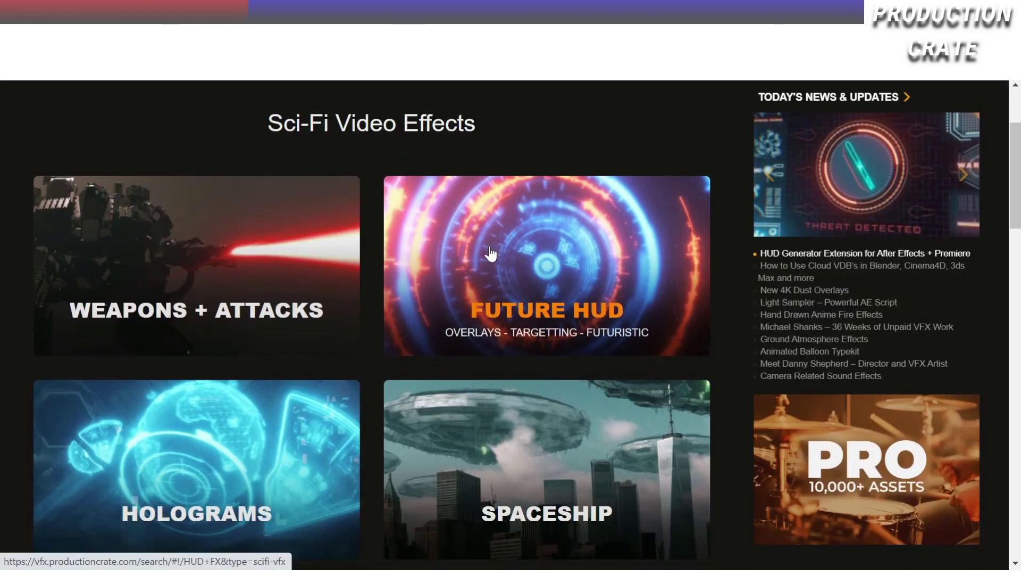
pyautogui.scroll(-3, 490, 247)
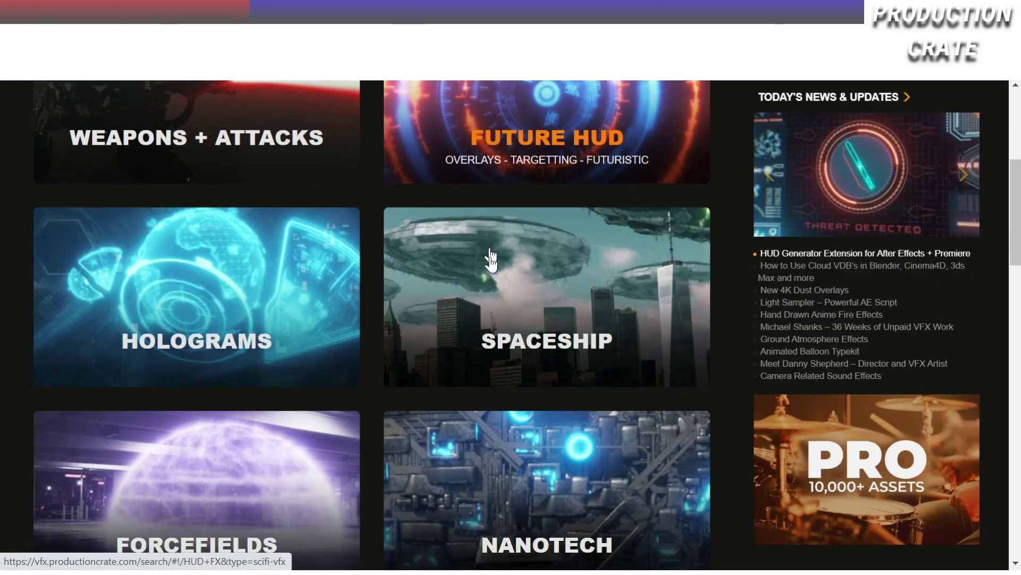
pyautogui.click(520, 280)
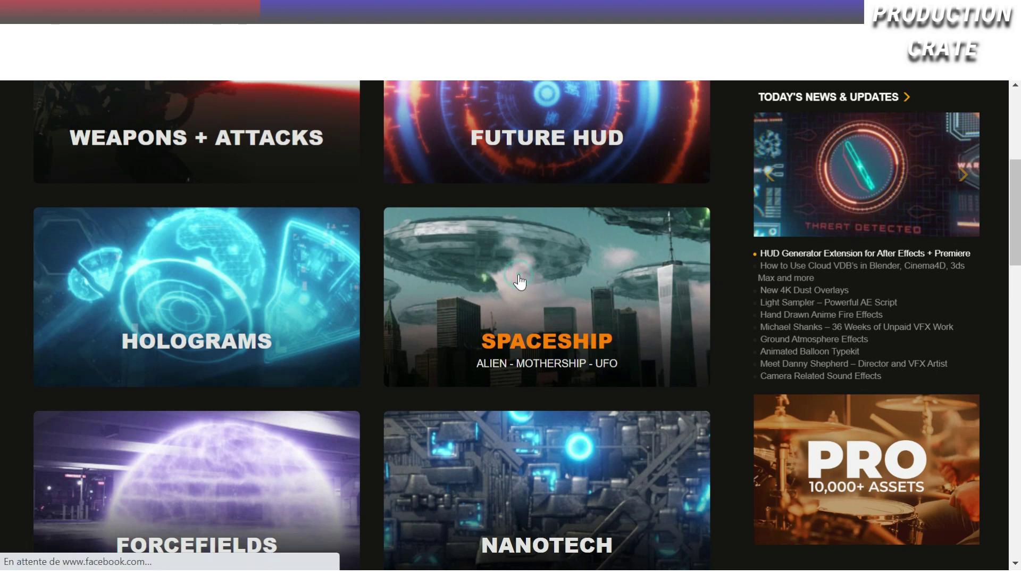
# - Download the "Spinning UFO 4" effect as an MP4 H.264 file
pyautogui.scroll(-3, 557, 319)
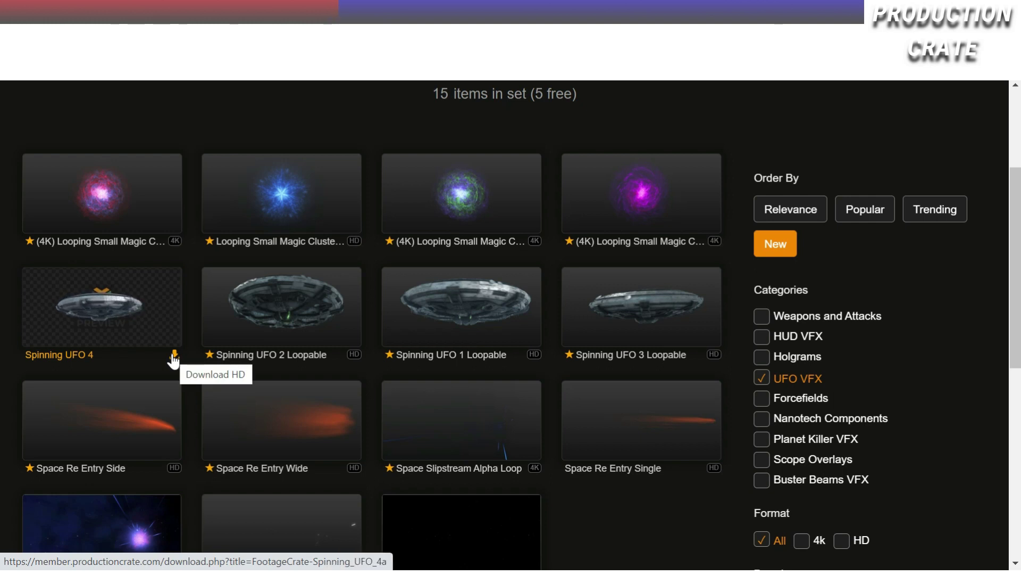
pyautogui.click(95, 302)
pyautogui.click(570, 476)
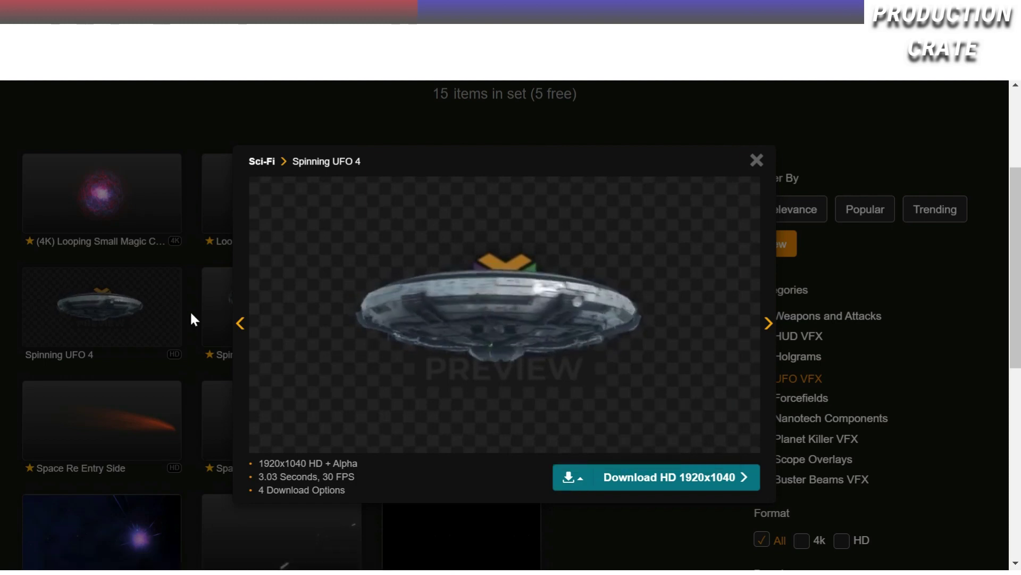
pyautogui.moveTo(571, 475)
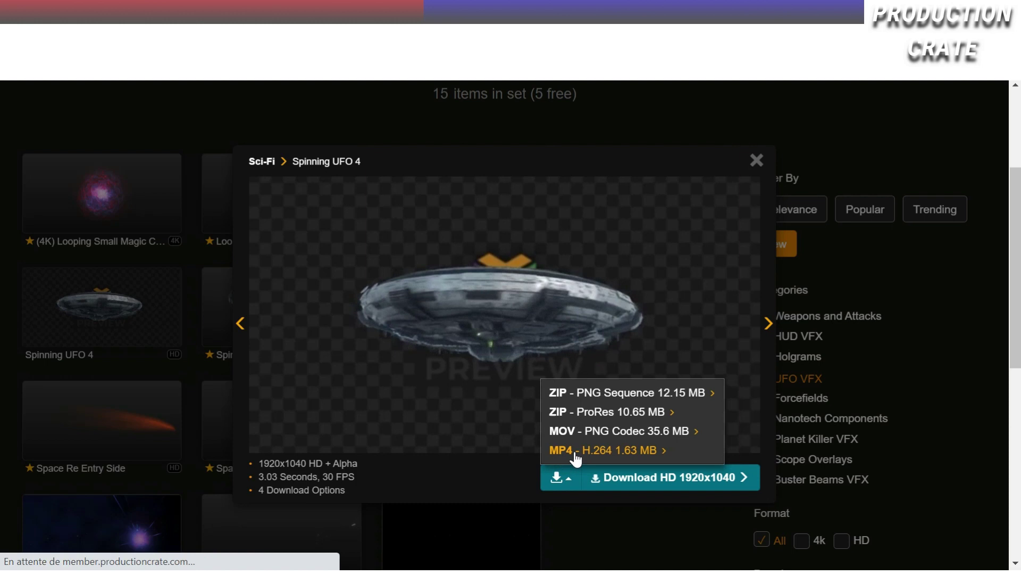
pyautogui.click(576, 456)
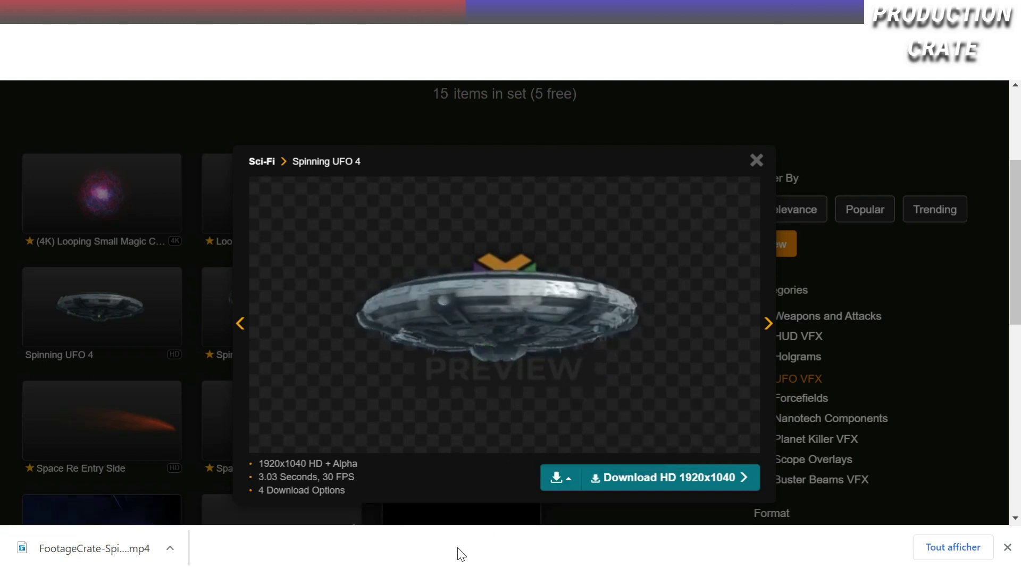
# - Review the other UFO effects, and open the YouTube asset category to look through its collections
pyautogui.scroll(-2, 454, 341)
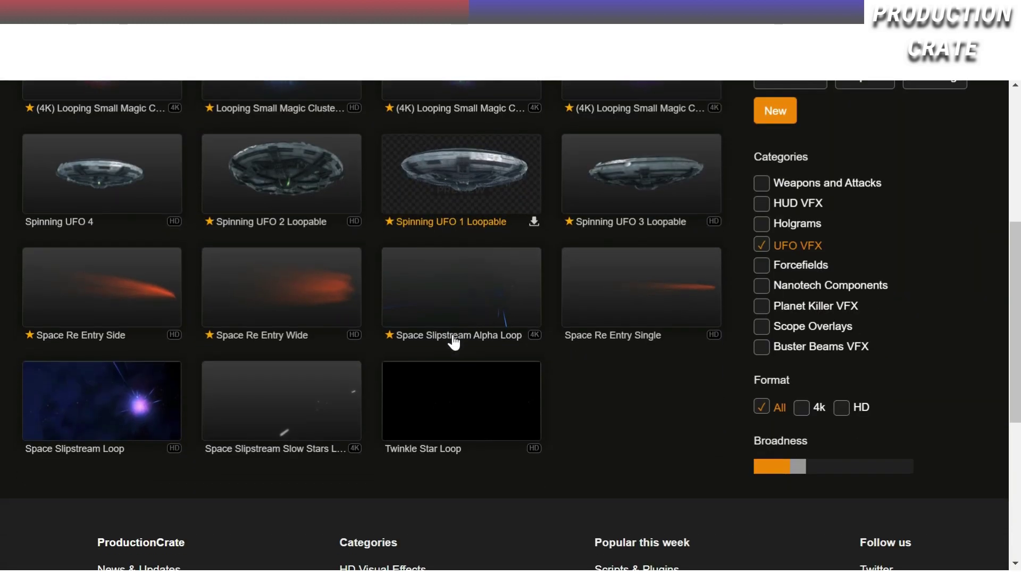
pyautogui.scroll(2, 454, 342)
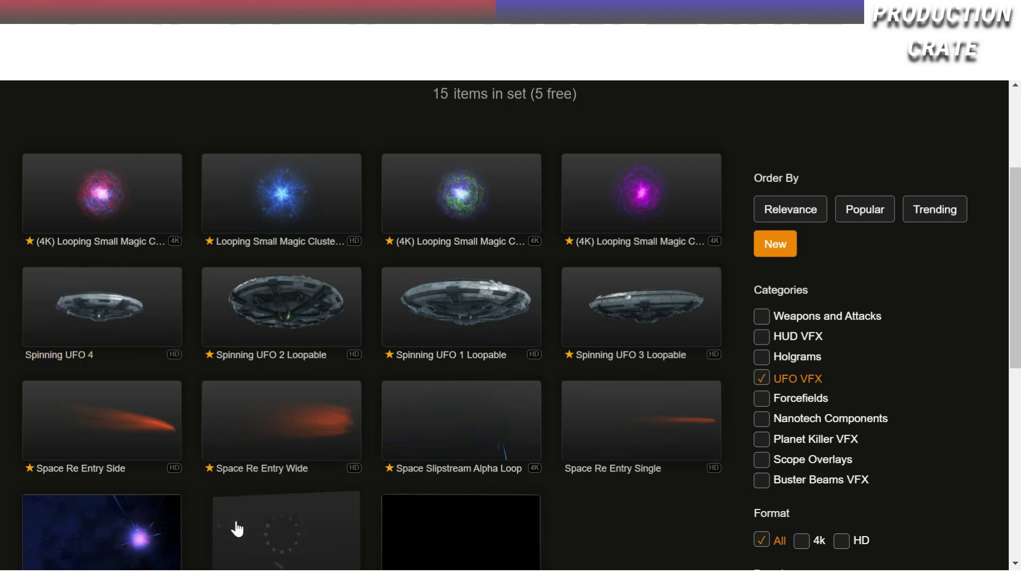
pyautogui.scroll(4, 365, 548)
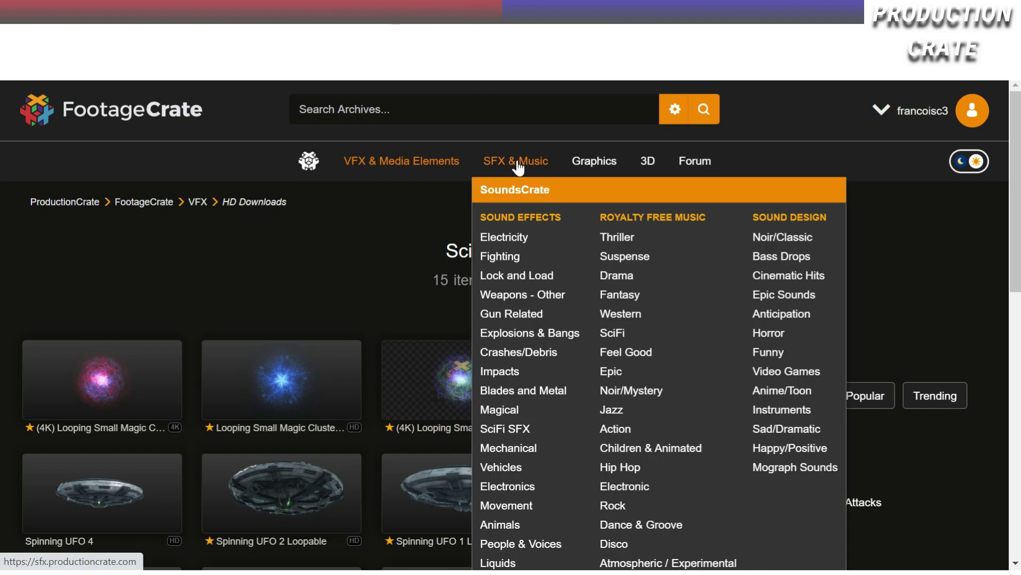
pyautogui.moveTo(379, 161)
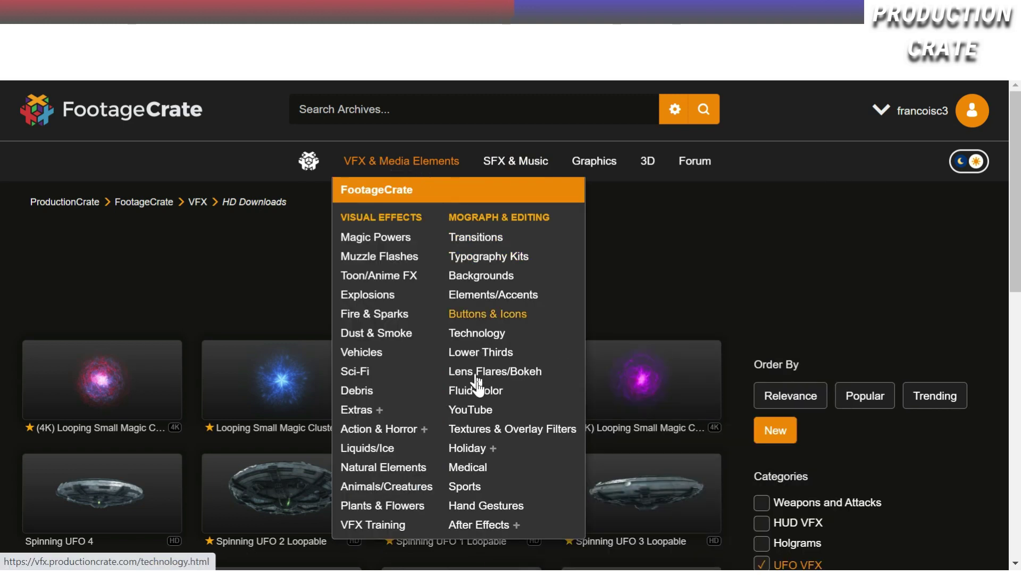
pyautogui.click(482, 410)
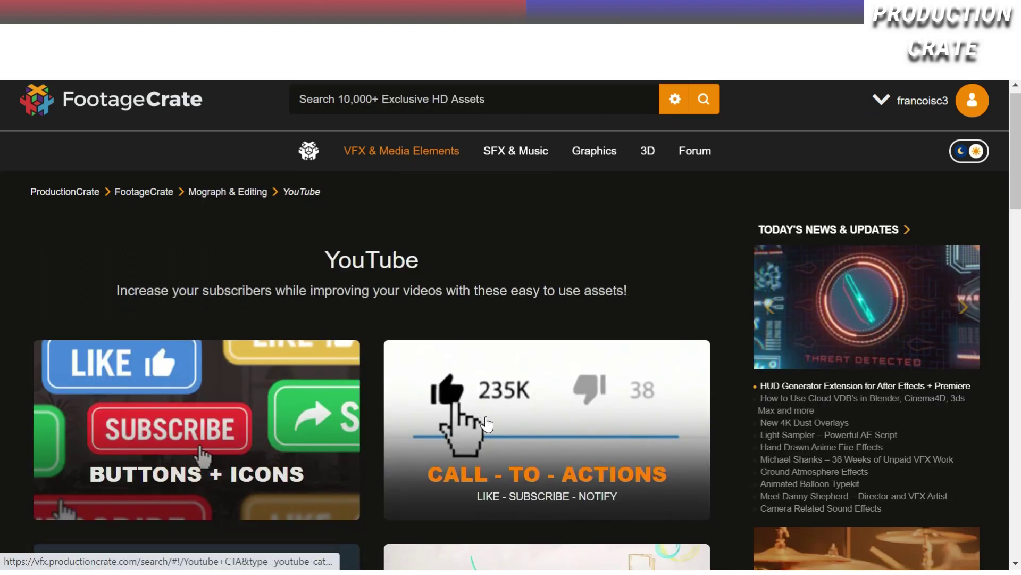
pyautogui.scroll(-6, 486, 424)
pyautogui.scroll(6, 485, 424)
# - Show the list of sound effects, royalty-free music and sound design categories
pyautogui.moveTo(521, 171)
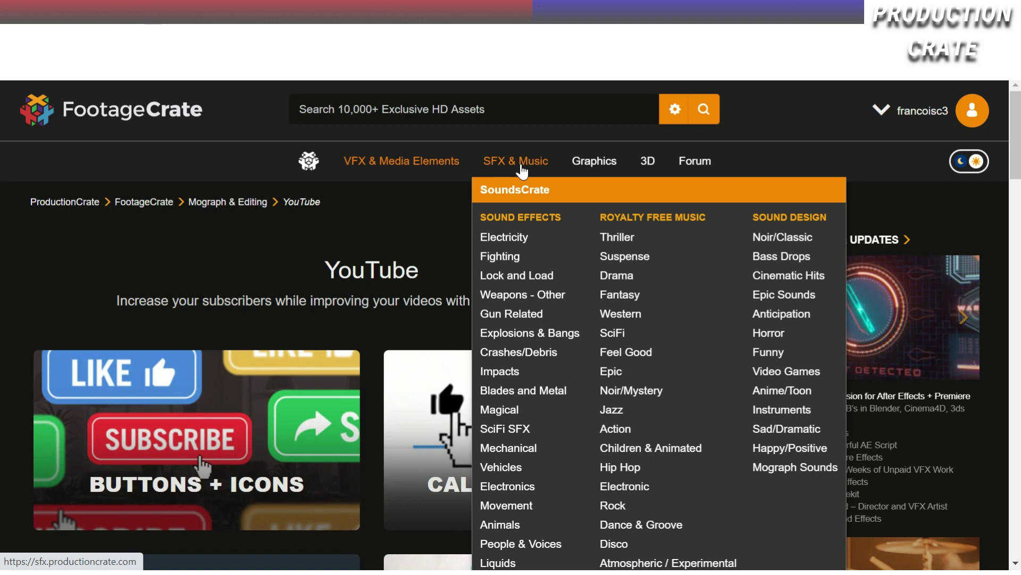